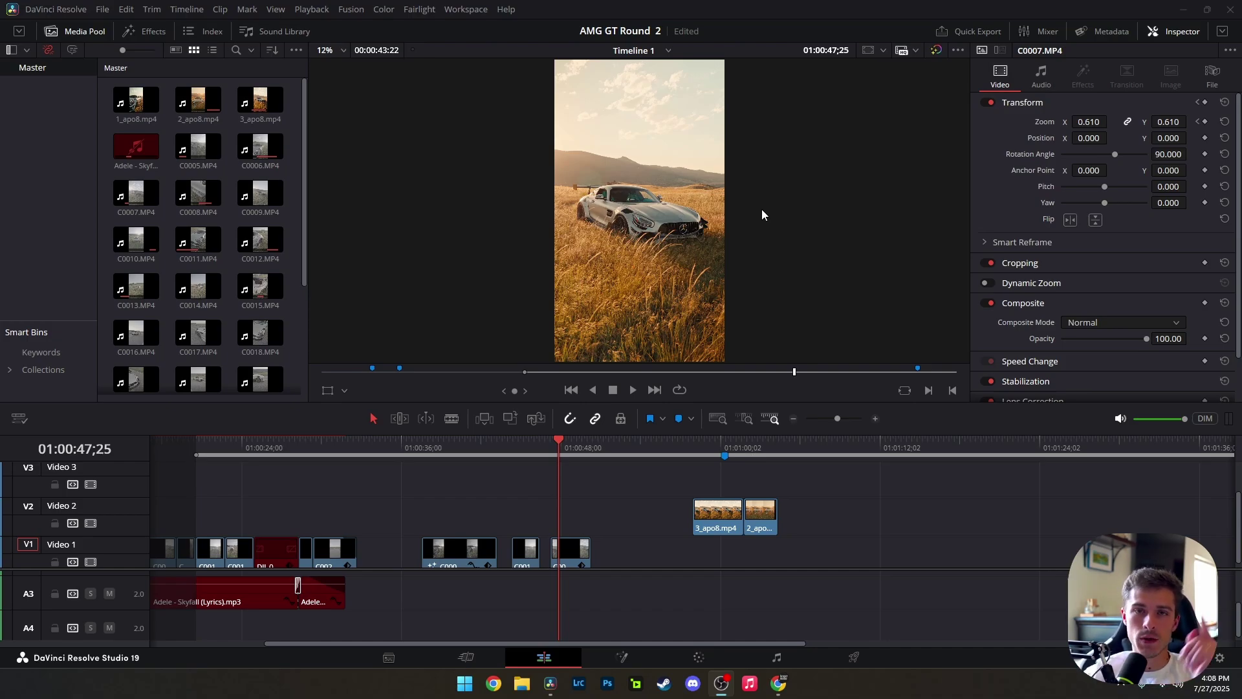
Open a gap by moving C0010, C0006 and both Video 2 clips right, then go to Deliver
click(543, 450)
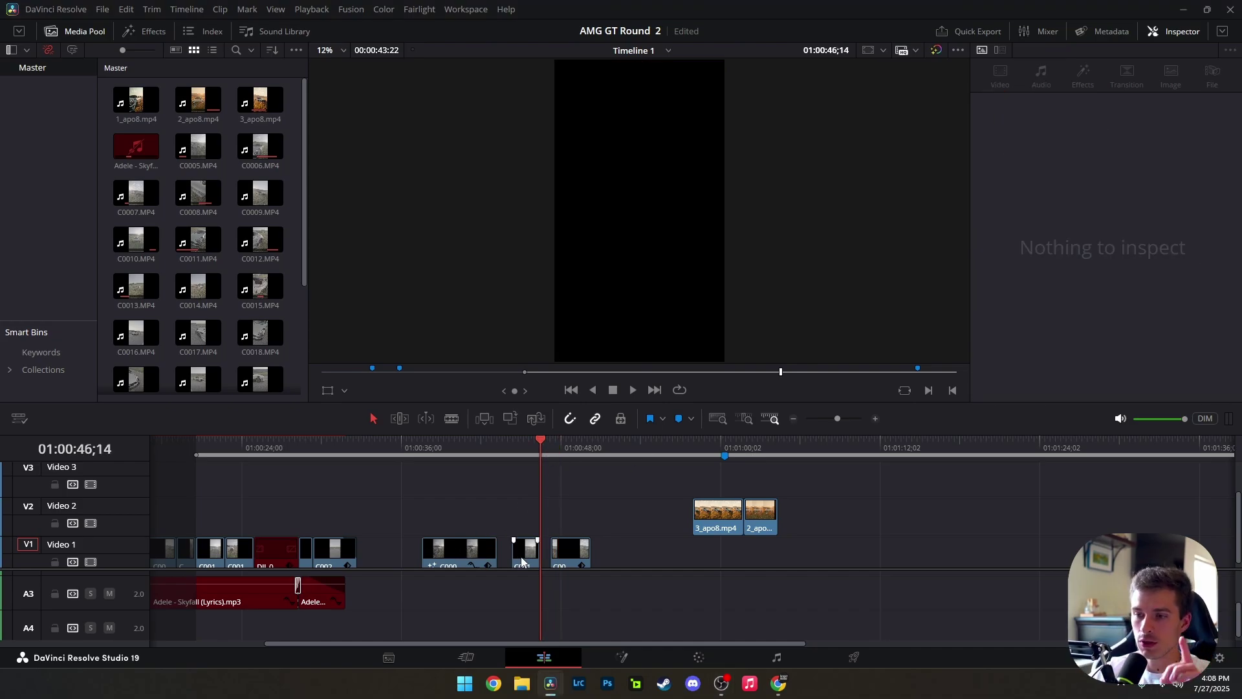
drag(522, 562, 604, 564)
drag(485, 555, 648, 566)
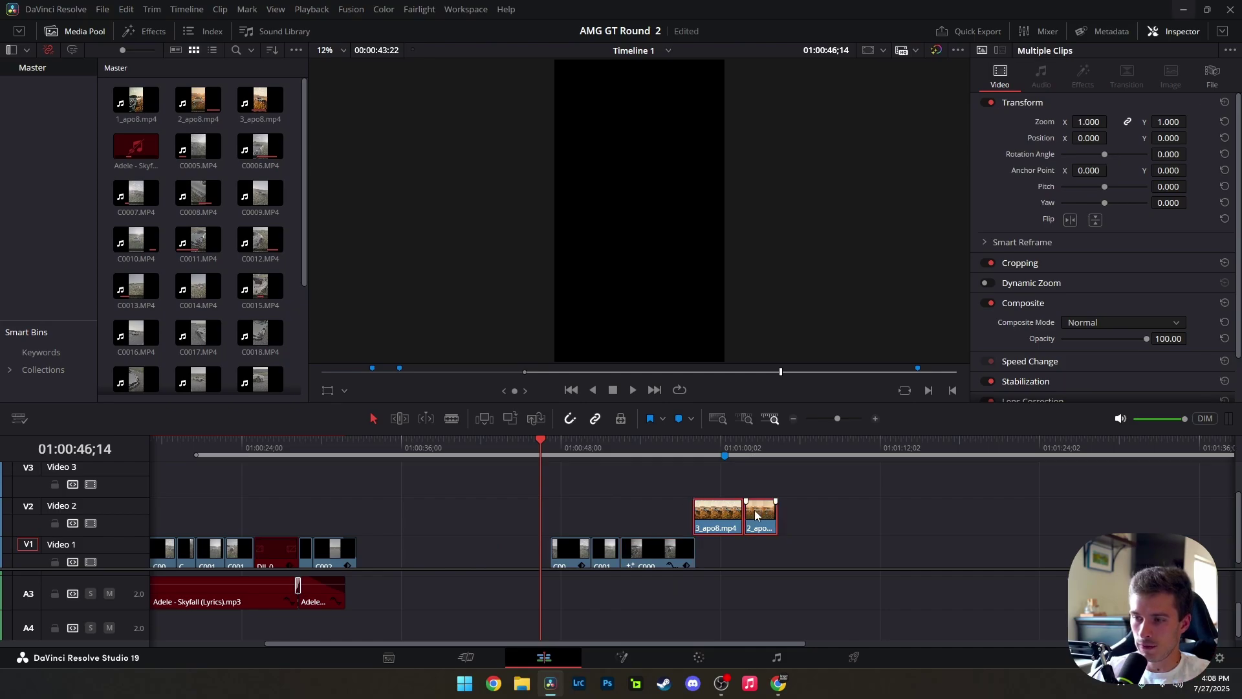
drag(760, 516, 898, 516)
click(565, 448)
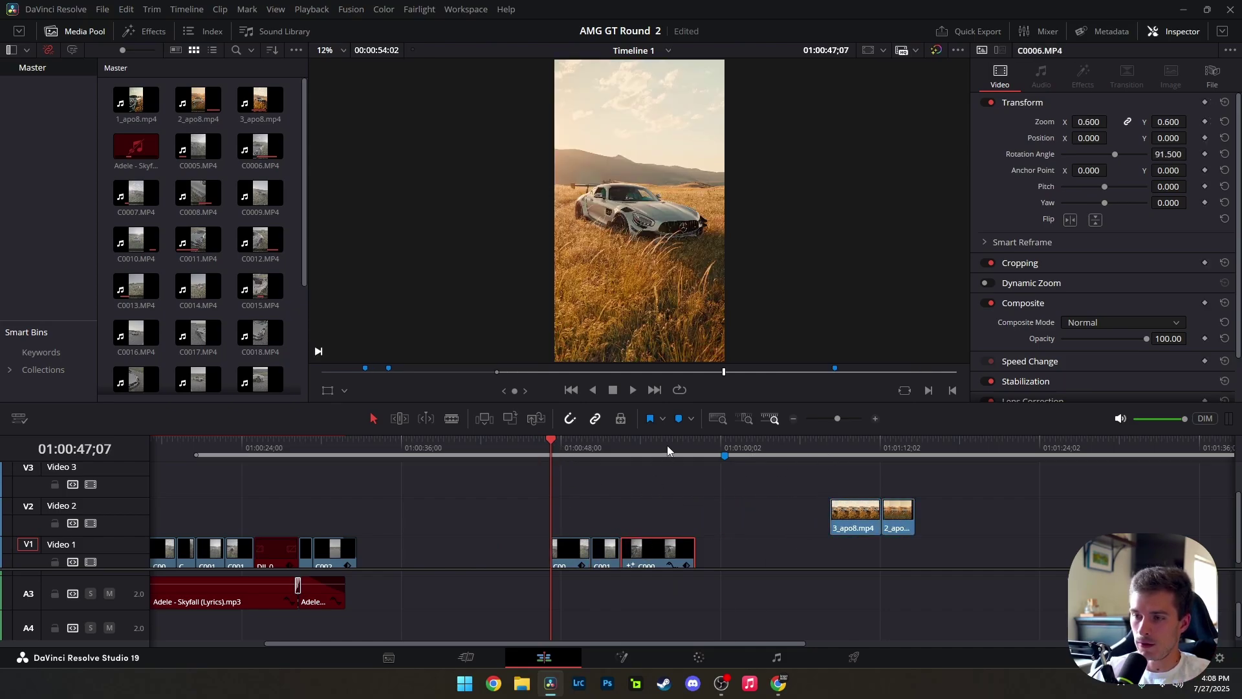
key(shift+8)
Mark an In point at 01:00:47:07 and an Out point at 01:00:47:14 on the AMG GT shot
right_click(840, 518)
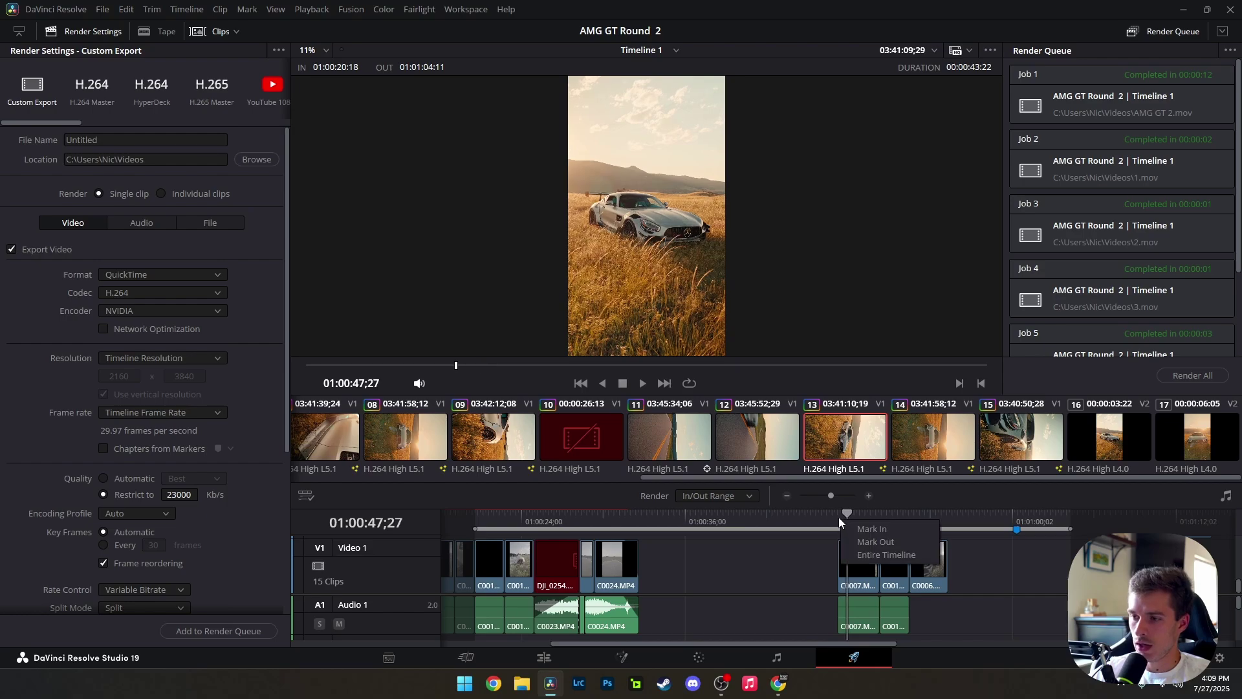
click(872, 529)
click(851, 518)
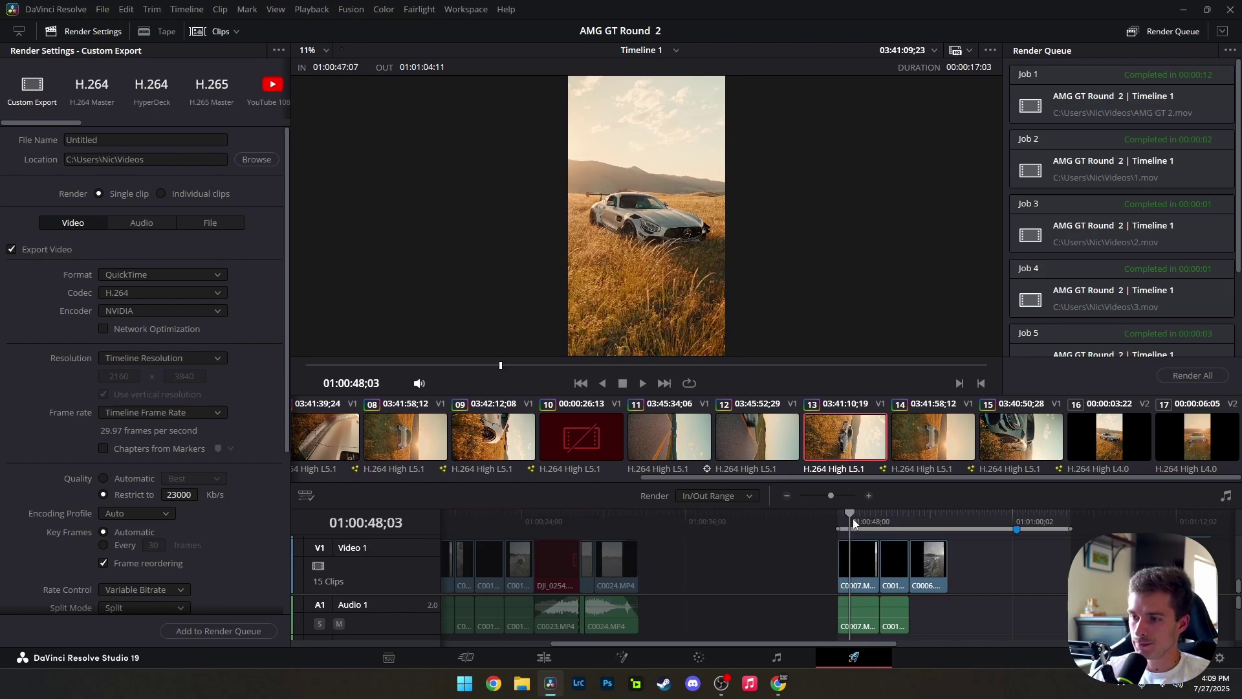
scroll(852, 518, up, 5)
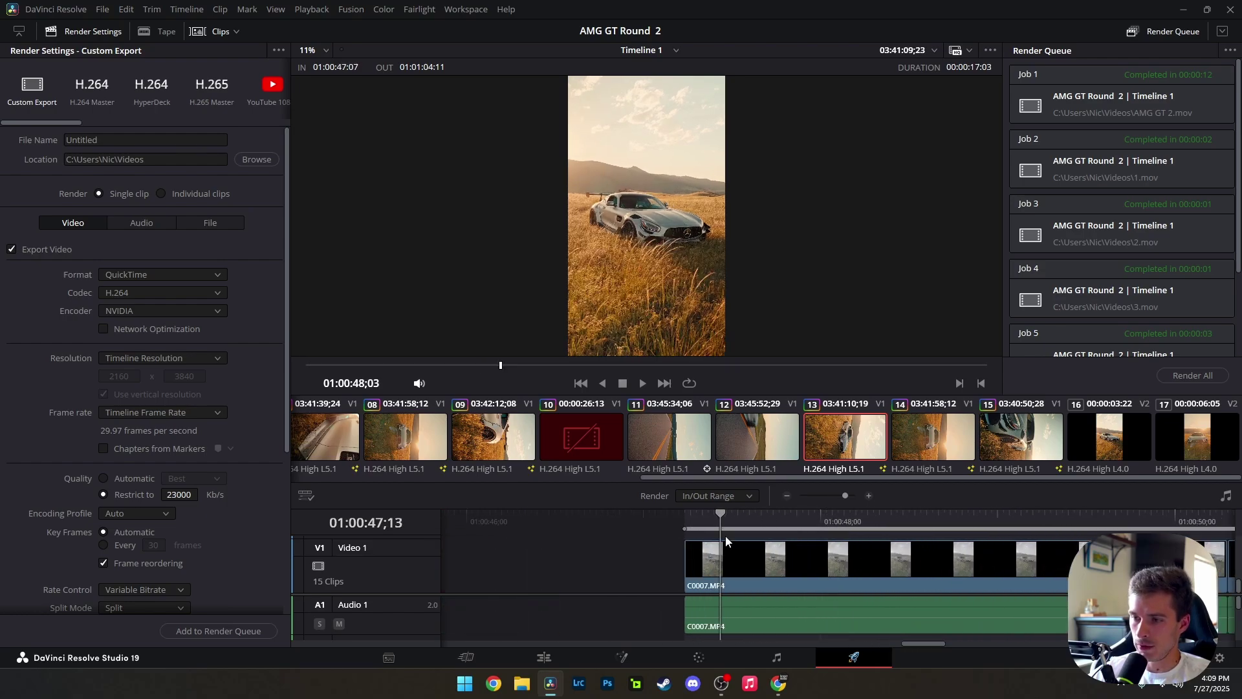
right_click(723, 526)
click(765, 545)
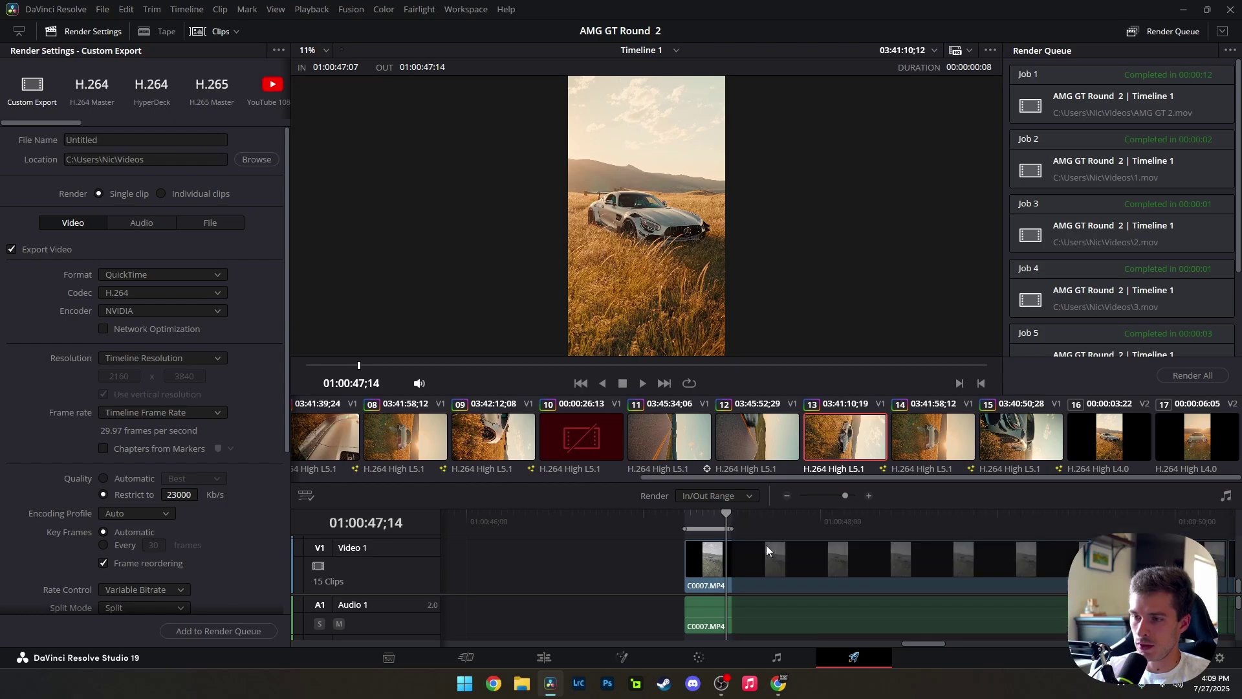
click(686, 514)
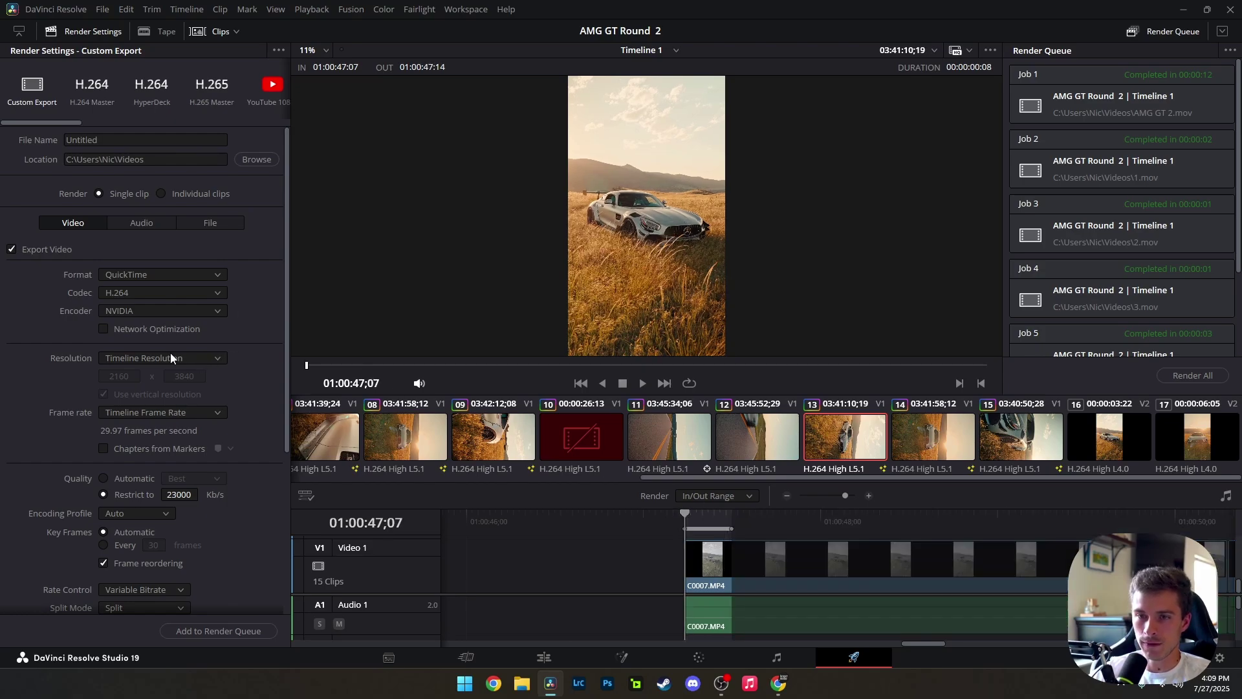
Name the output 'peepeepoopoo', add it to the Render Queue and render the job
click(146, 140)
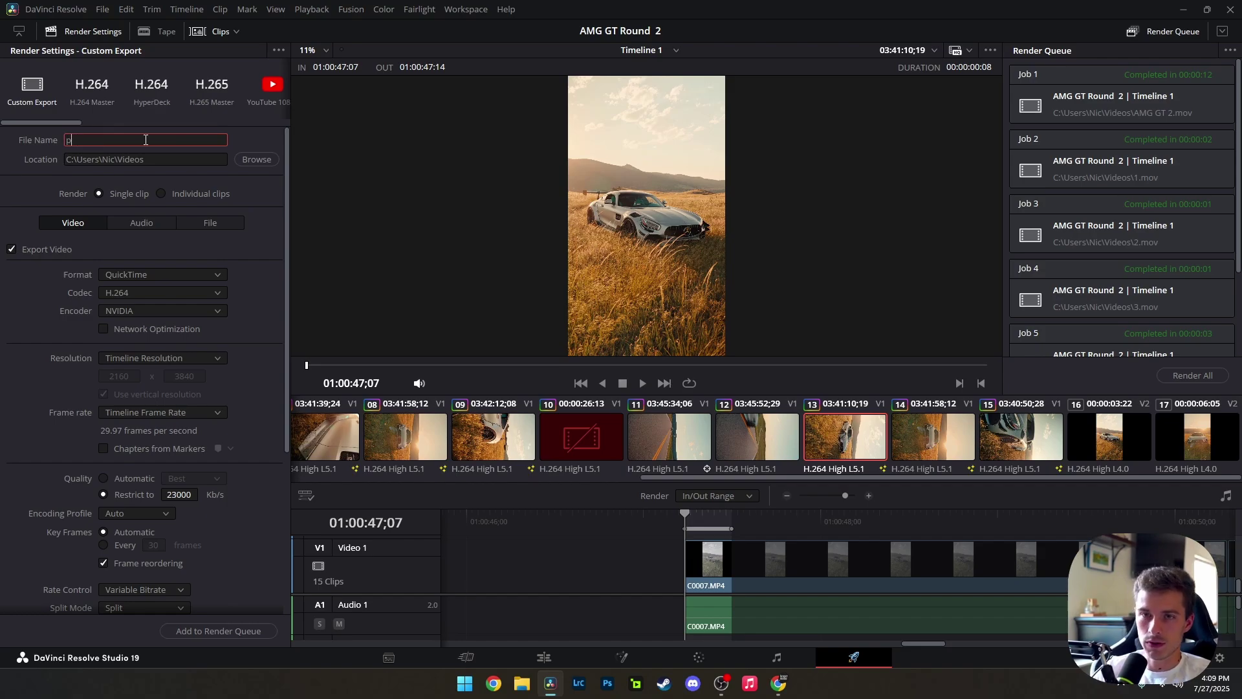
text(peepeepoopoo)
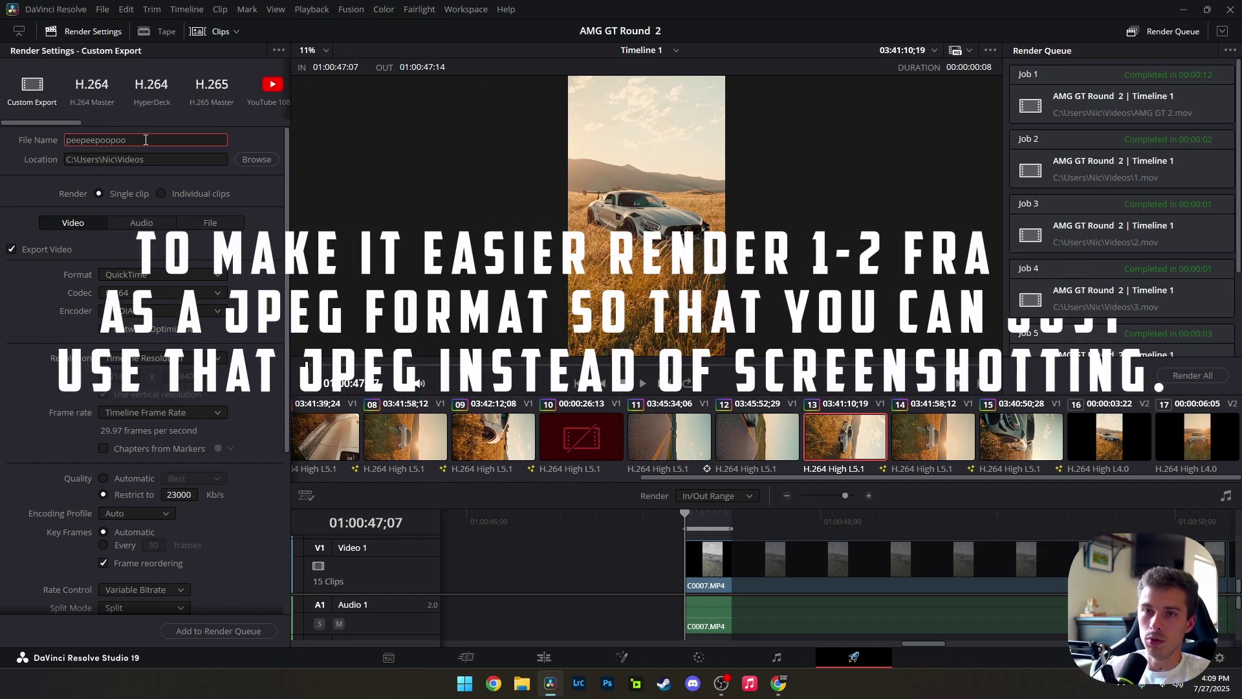
click(249, 632)
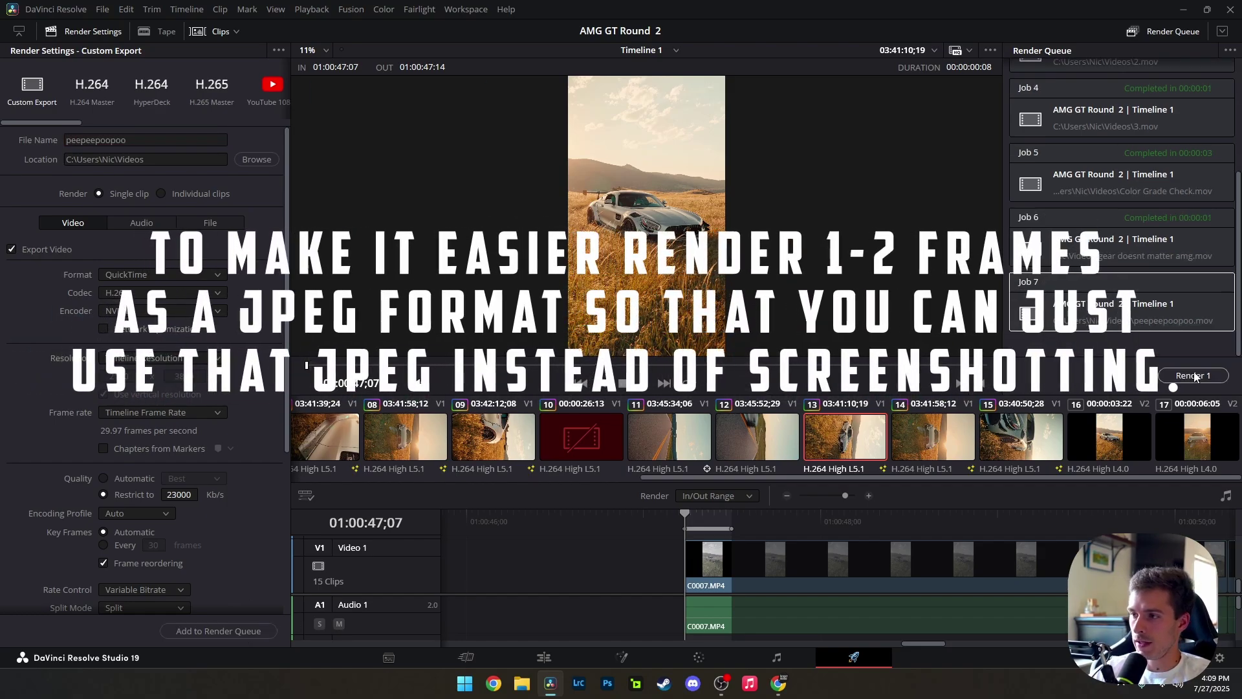
click(1197, 379)
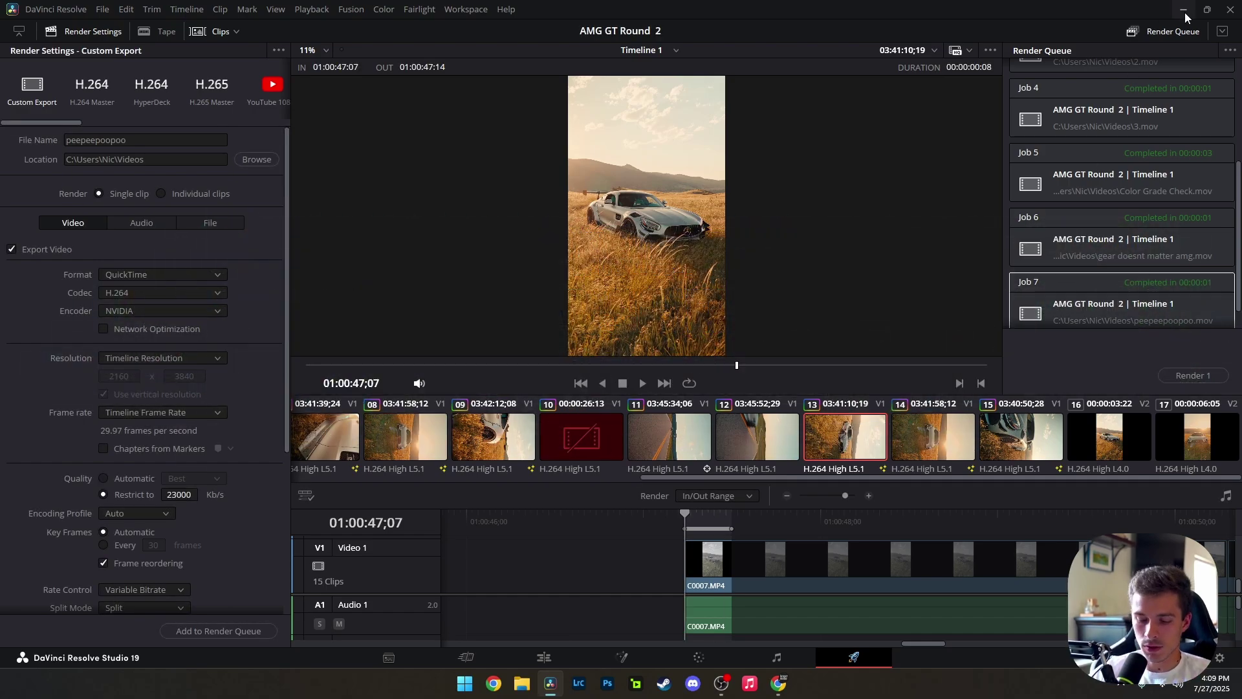
key(super+e)
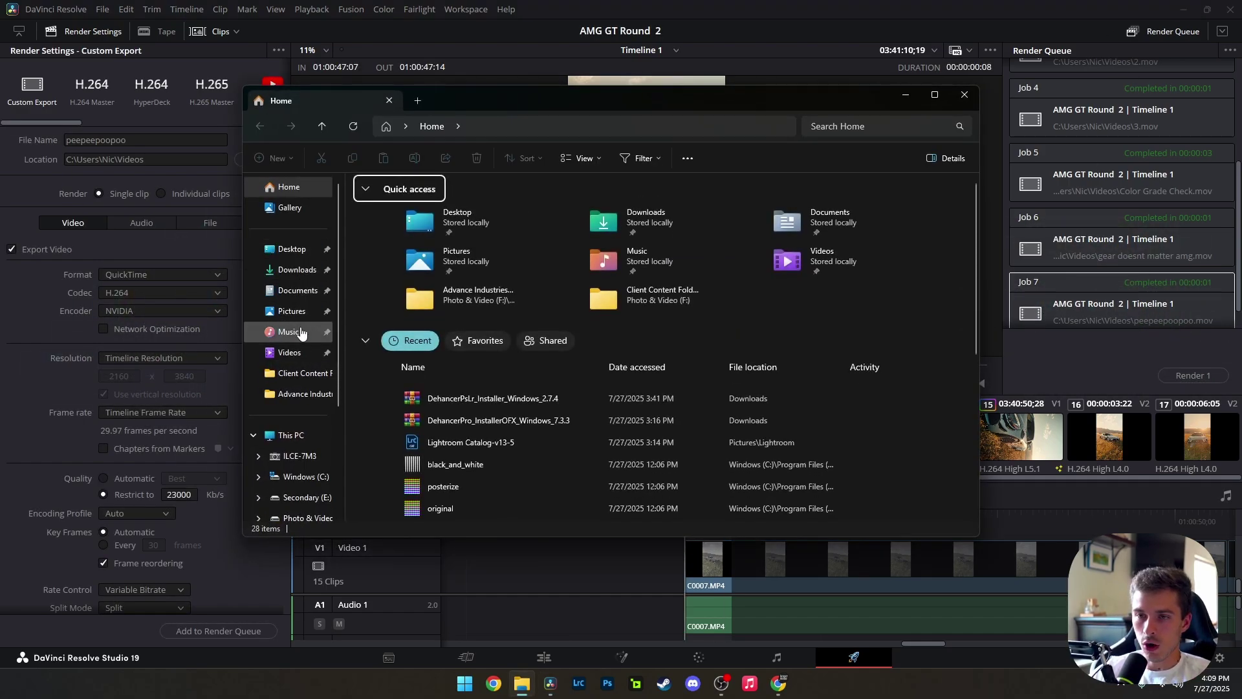
Play the rendered peepeepoopoo video from the Videos folder in File Explorer
click(299, 353)
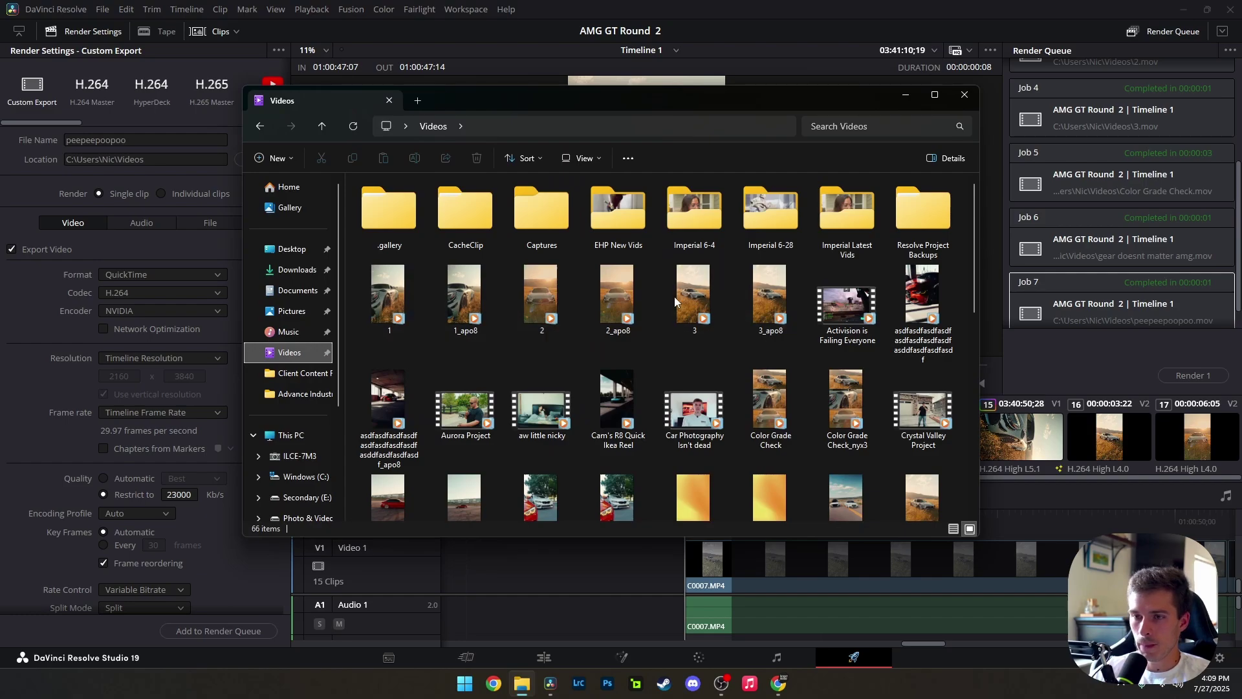
scroll(918, 317, down, 6)
double_click(923, 256)
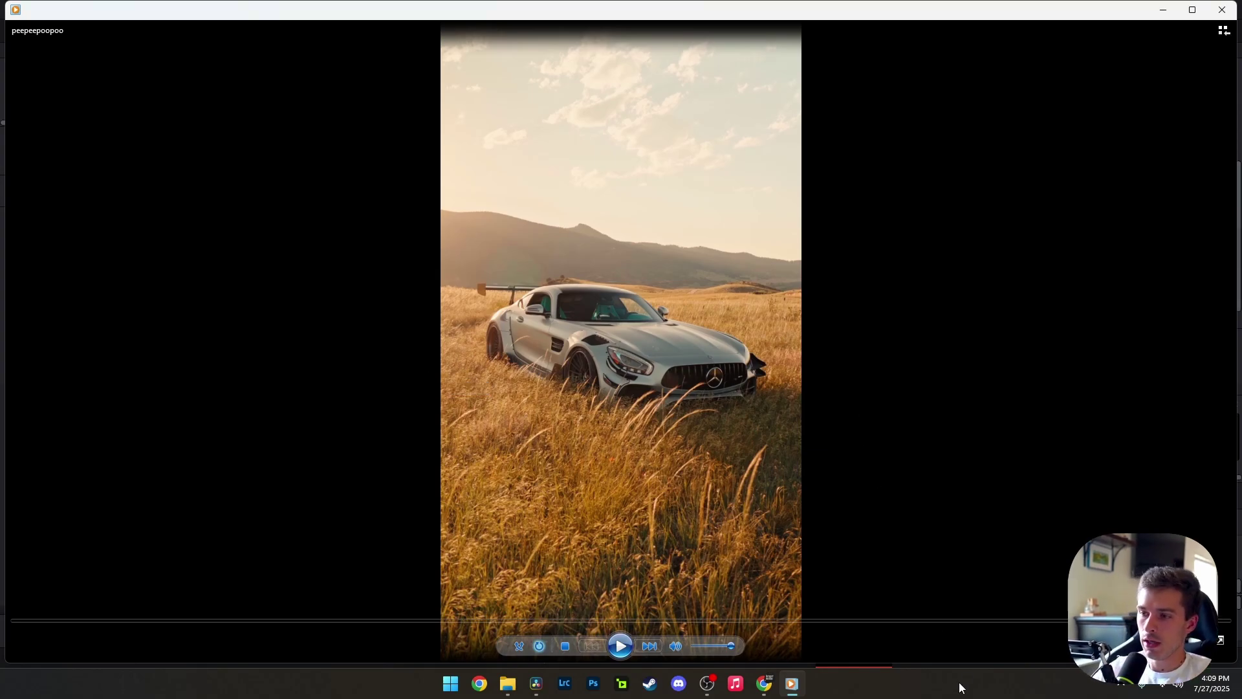
Launch Snipping Tool from Start search and snip a rectangle around the car frame
key(super)
text(snipping tool)
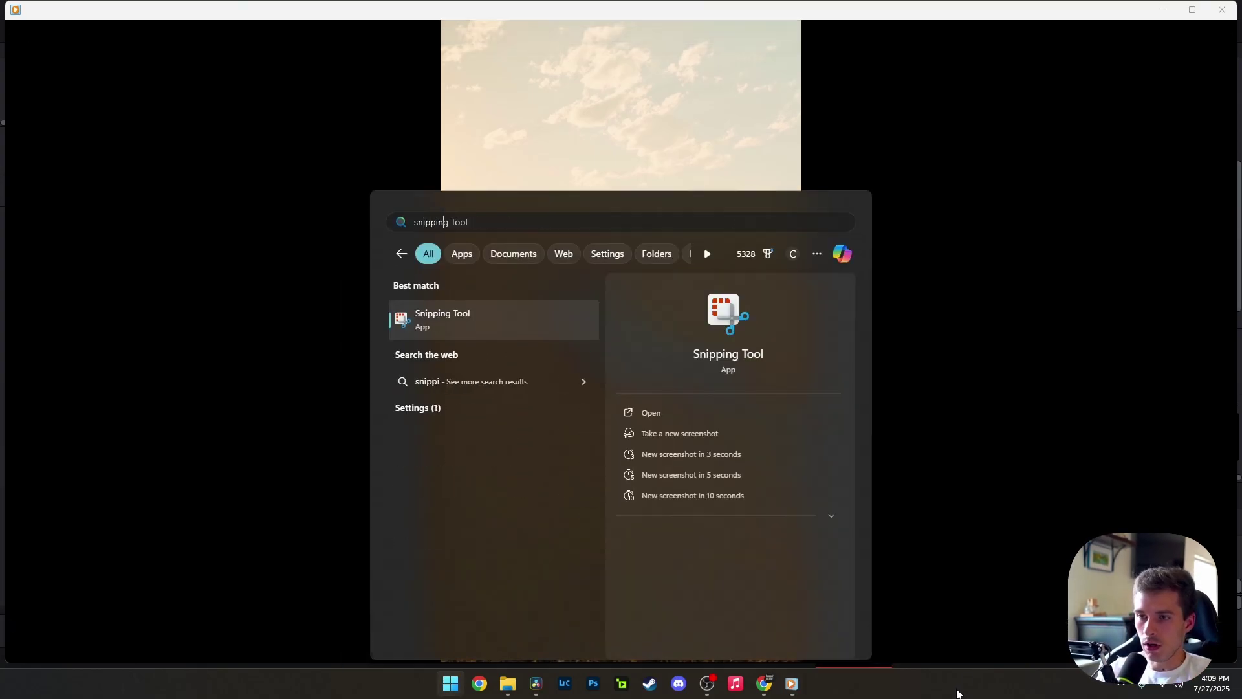
key(Return)
drag(437, 16, 805, 666)
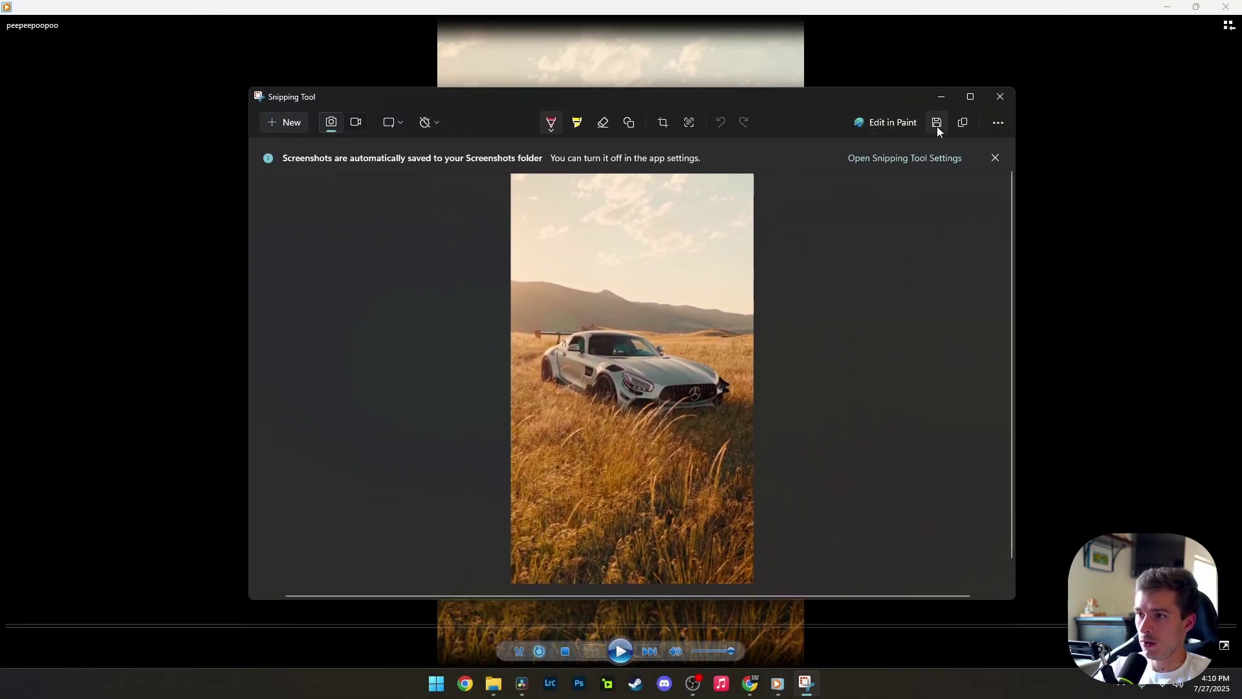
Save the snip as a JPG, then close Snipping Tool and the video player
click(936, 127)
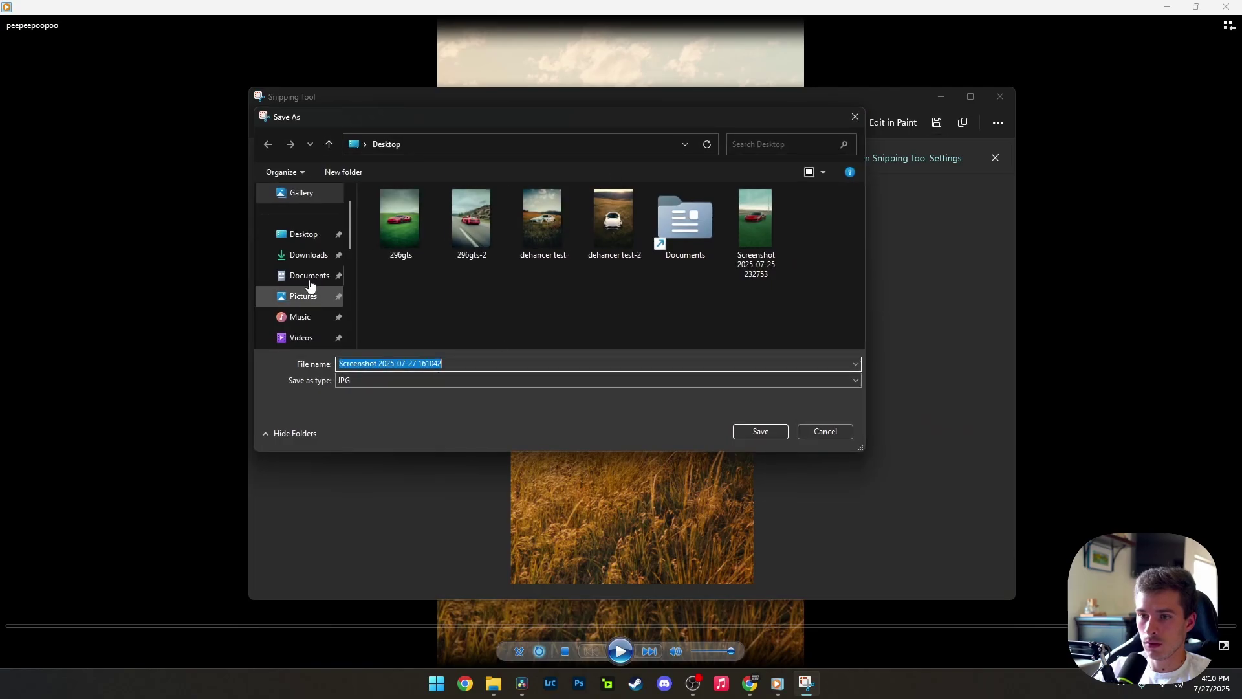
click(769, 432)
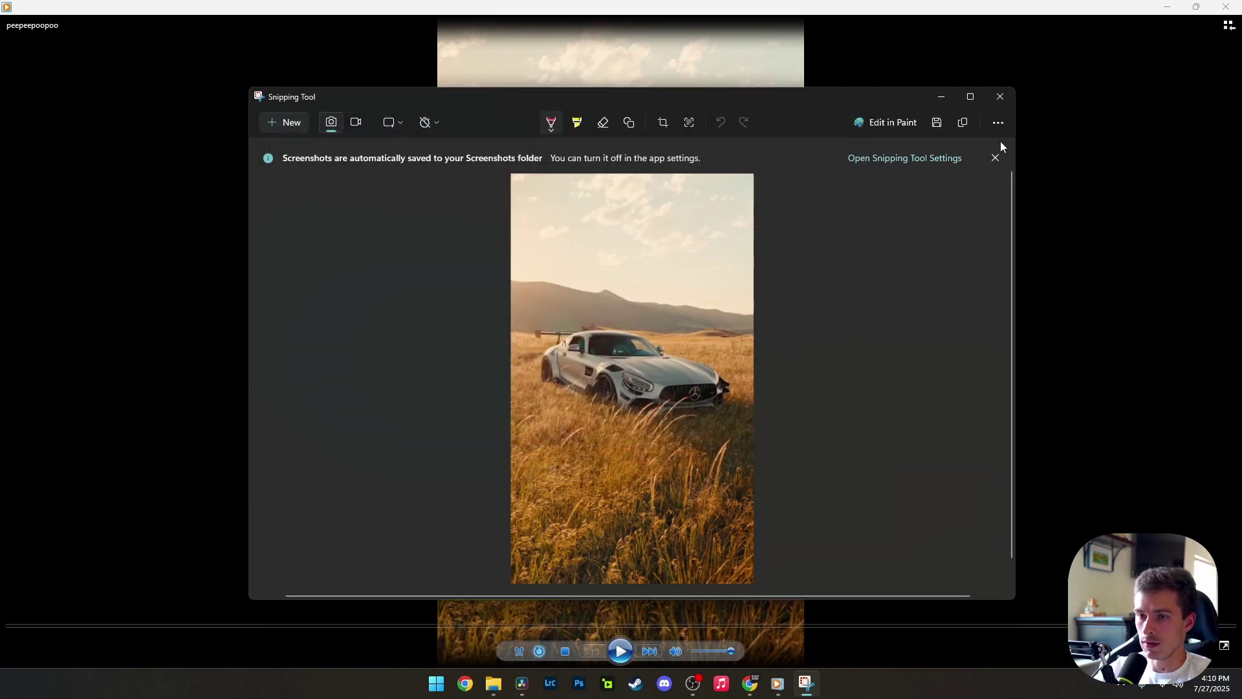
click(1002, 98)
click(1229, 6)
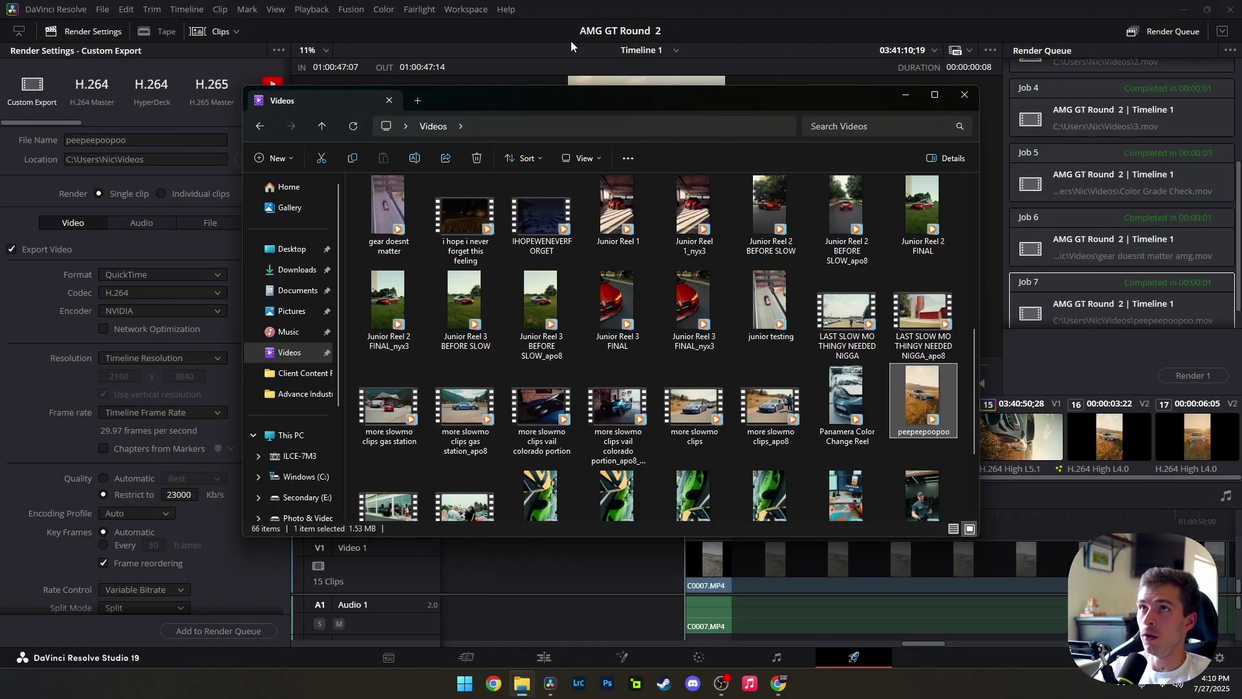
key(alt+Tab)
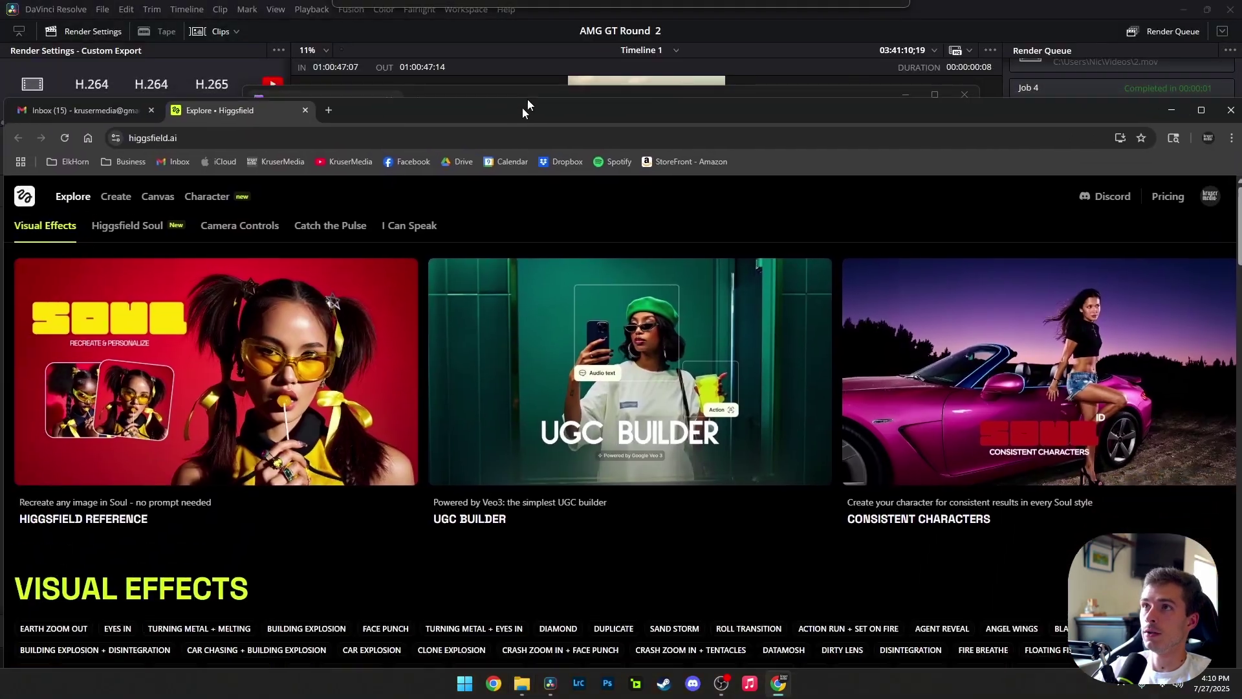
Reposition the browser and scroll higgsfield.ai to the Visual Effects gallery with Earth Zoom Out
drag(522, 108, 579, 4)
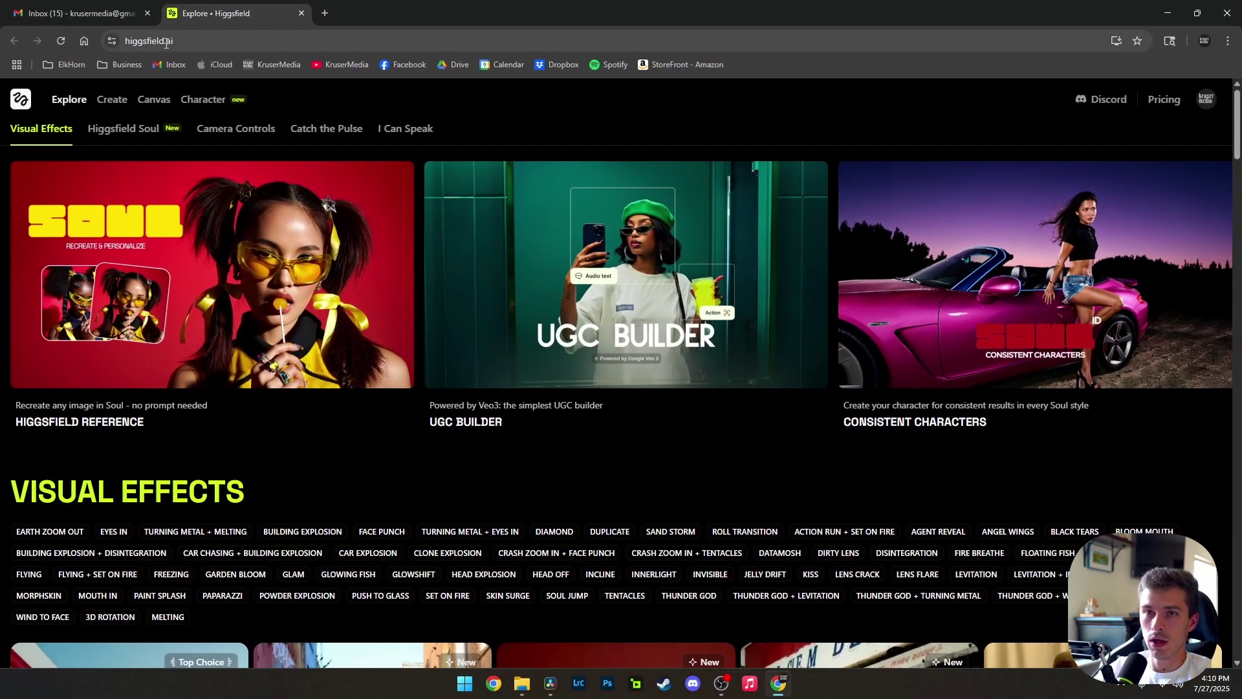
click(187, 42)
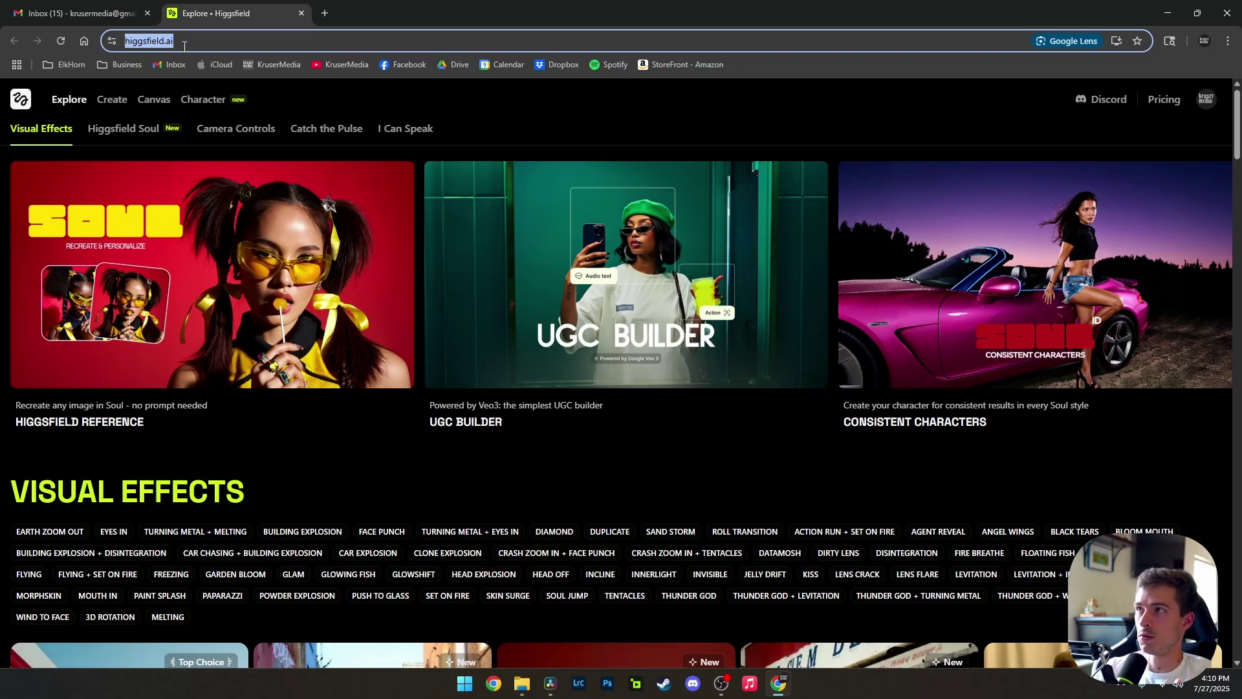
scroll(319, 280, down, 8)
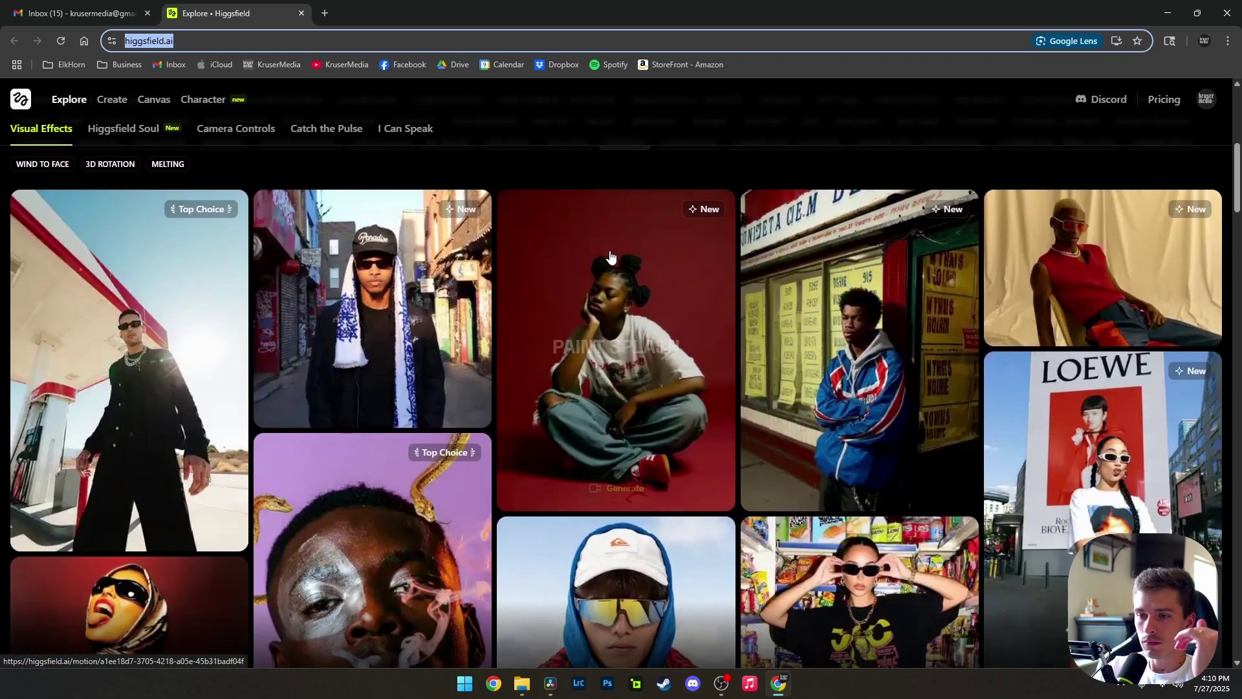
scroll(180, 302, up, 1)
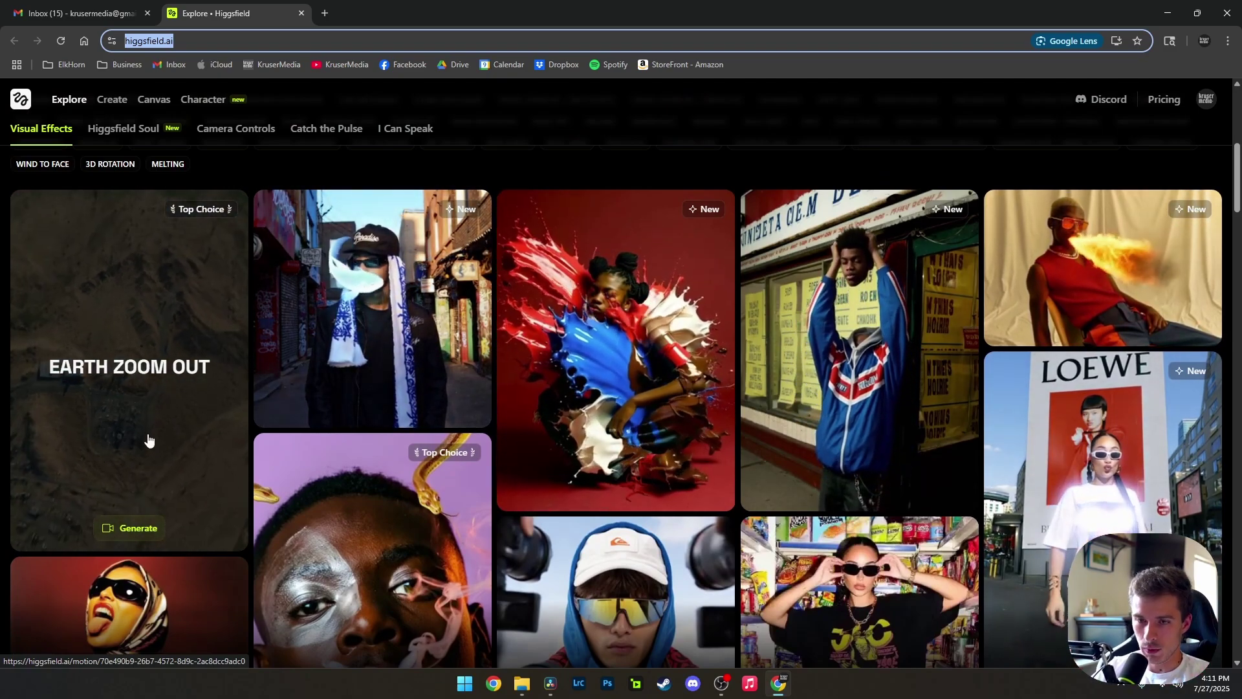
On the Create Video page, delete the two earlier car videos
click(137, 531)
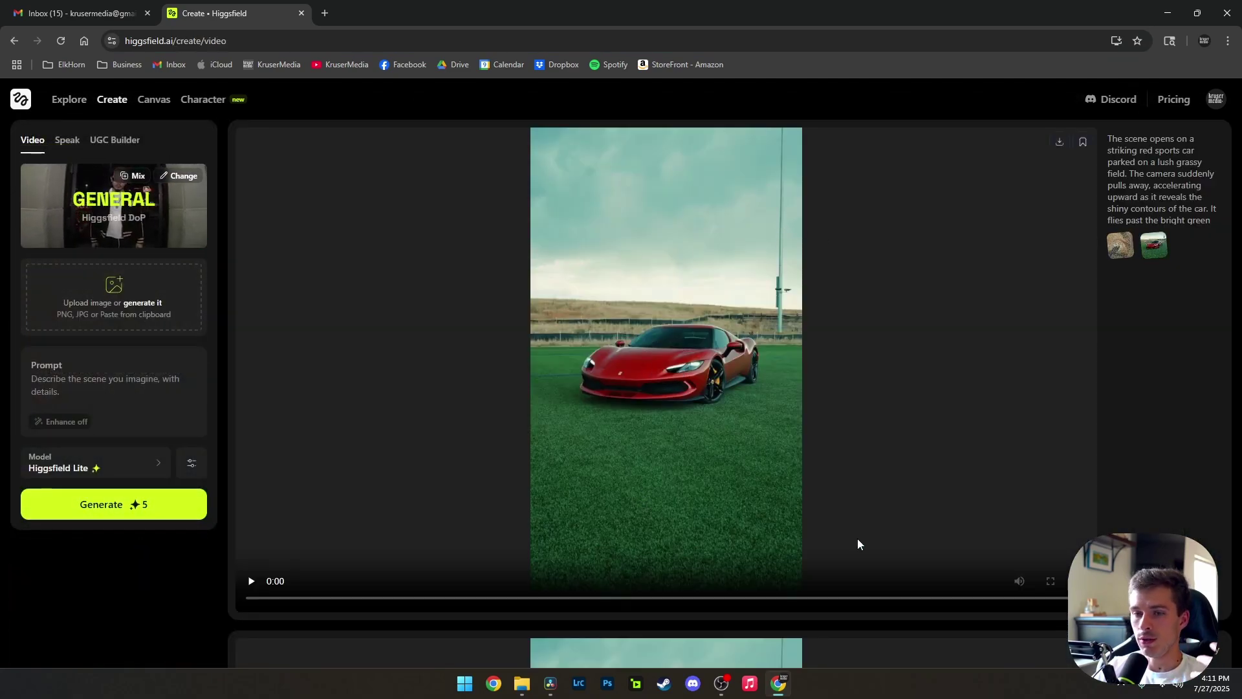
scroll(1111, 402, down, 4)
scroll(1110, 402, down, 4)
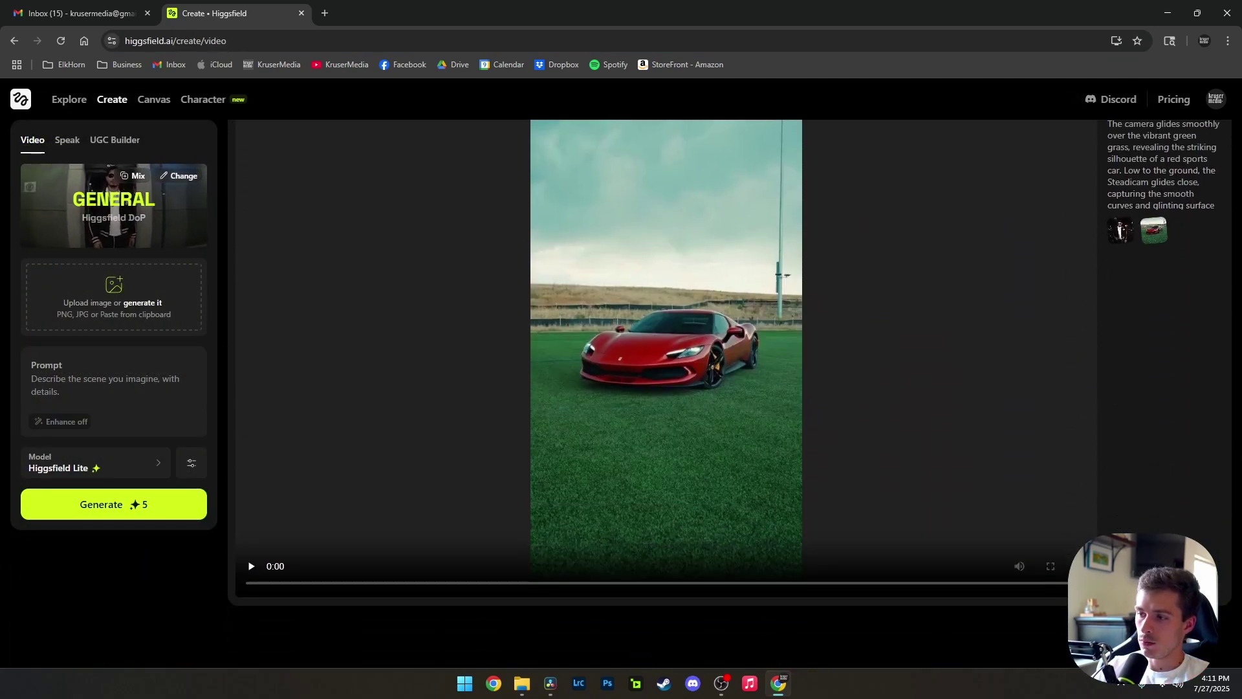
click(849, 445)
click(696, 413)
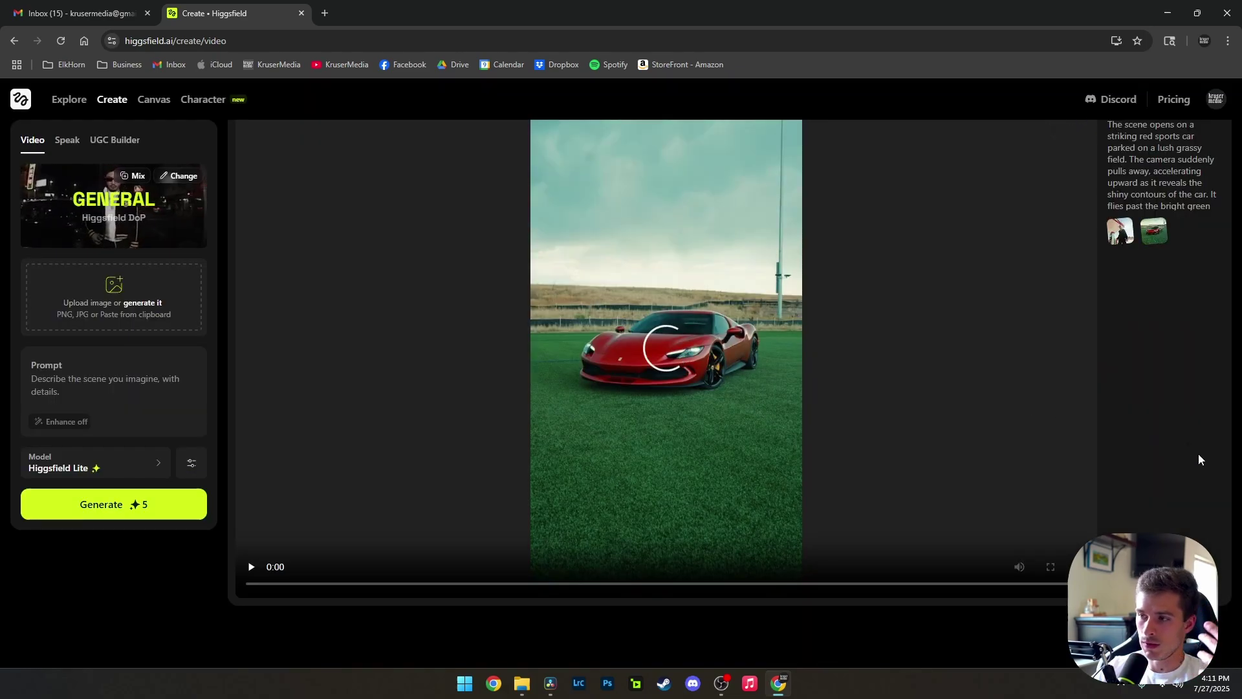
key(Delete)
click(701, 410)
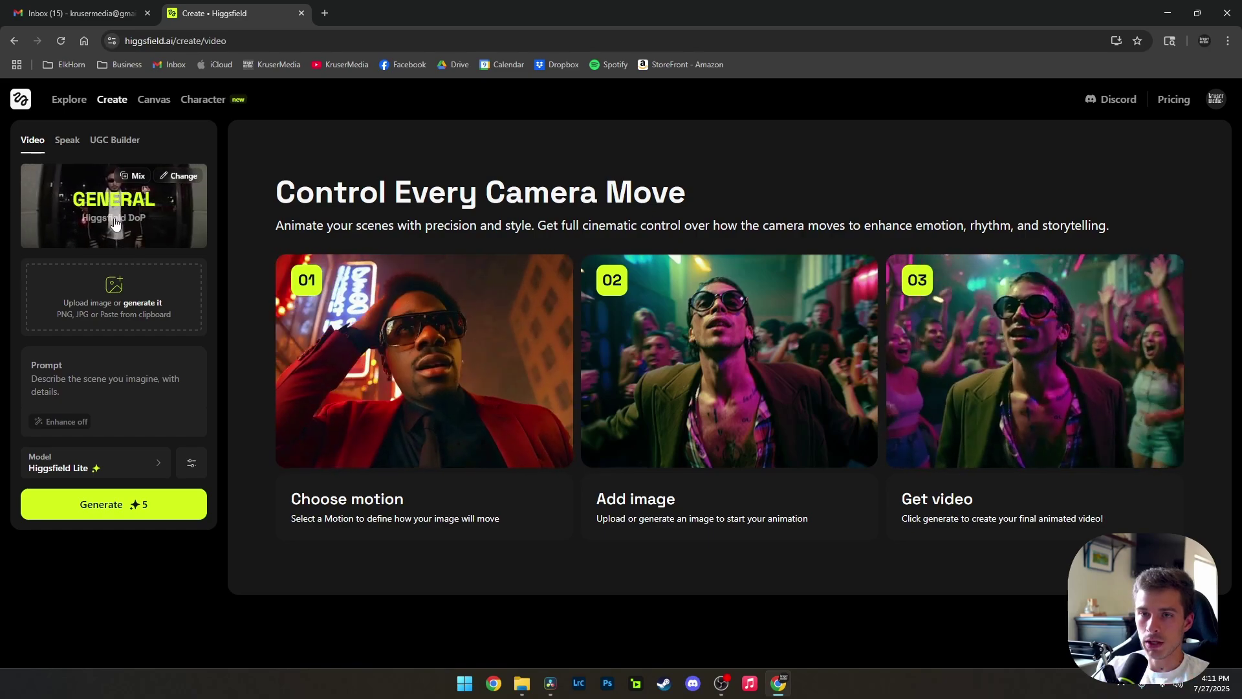
Choose the Earth Zoom Out motion and start uploading a start image
click(178, 187)
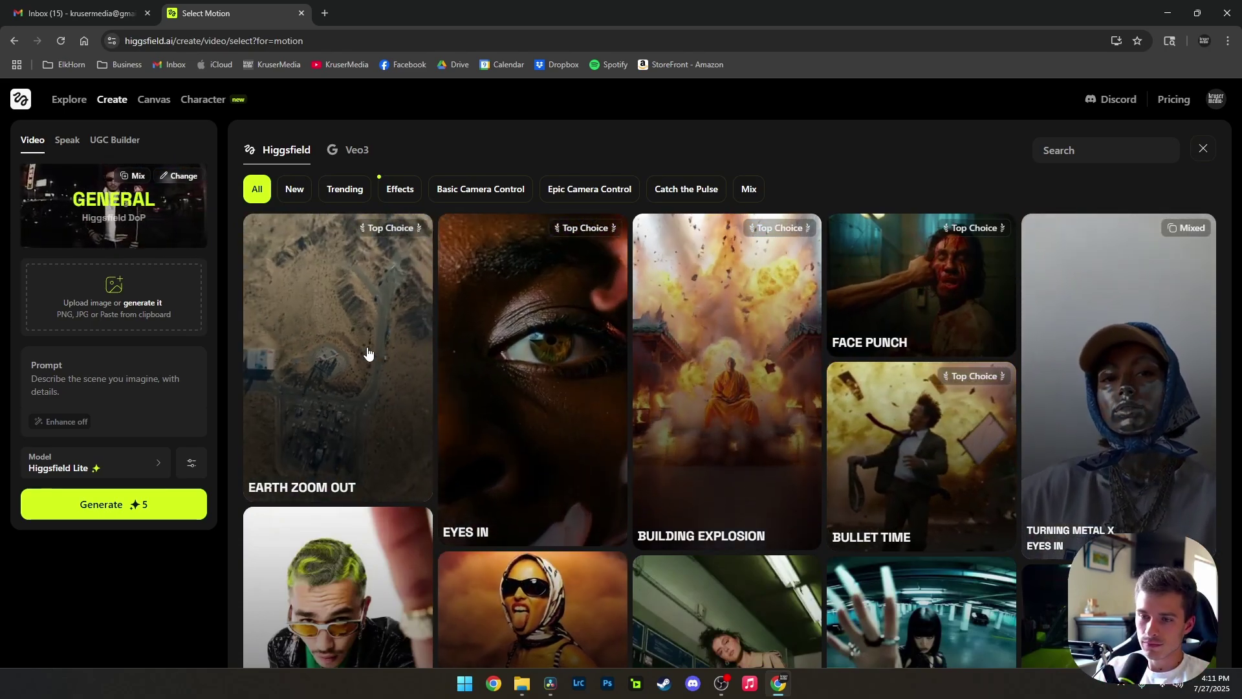
click(366, 395)
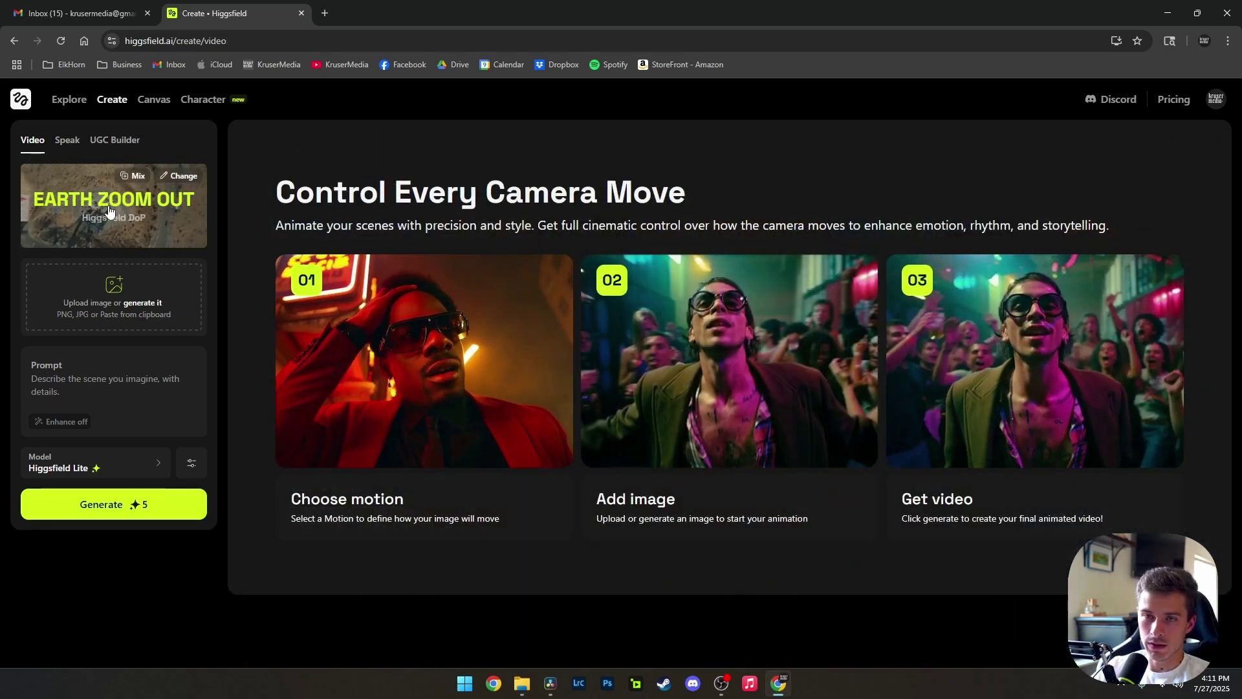
click(119, 287)
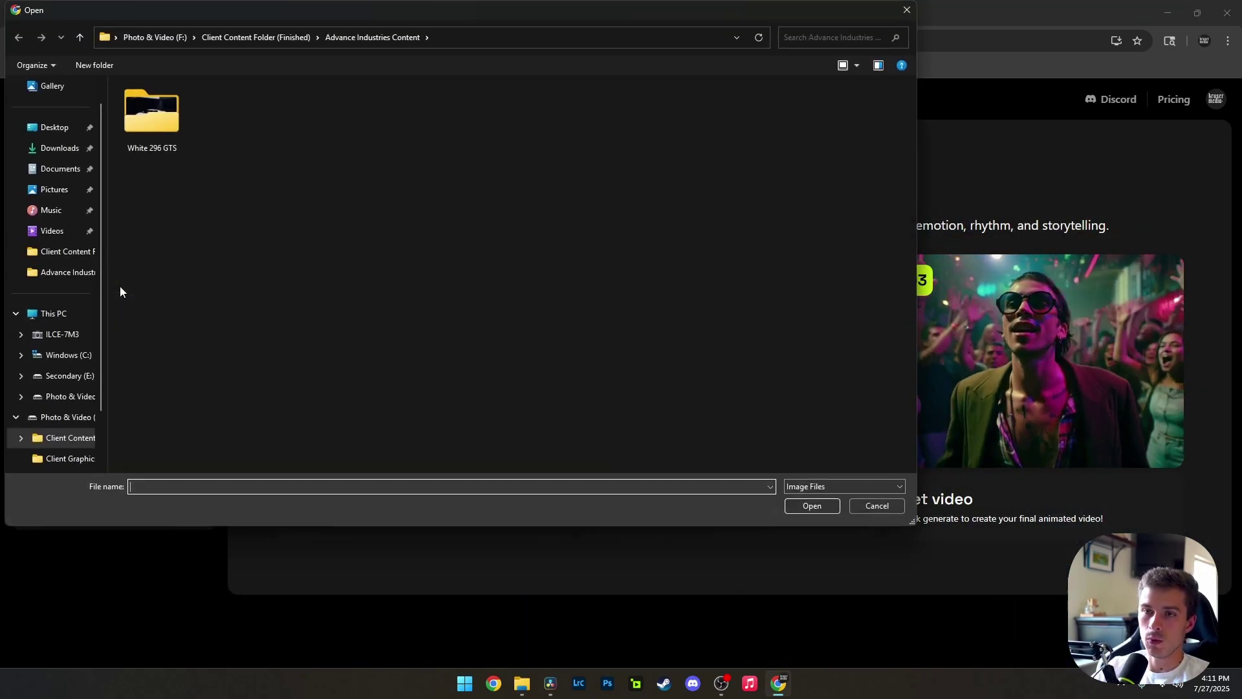
Upload the car screenshot from the Desktop as the Earth Zoom Out start frame
click(69, 132)
double_click(595, 130)
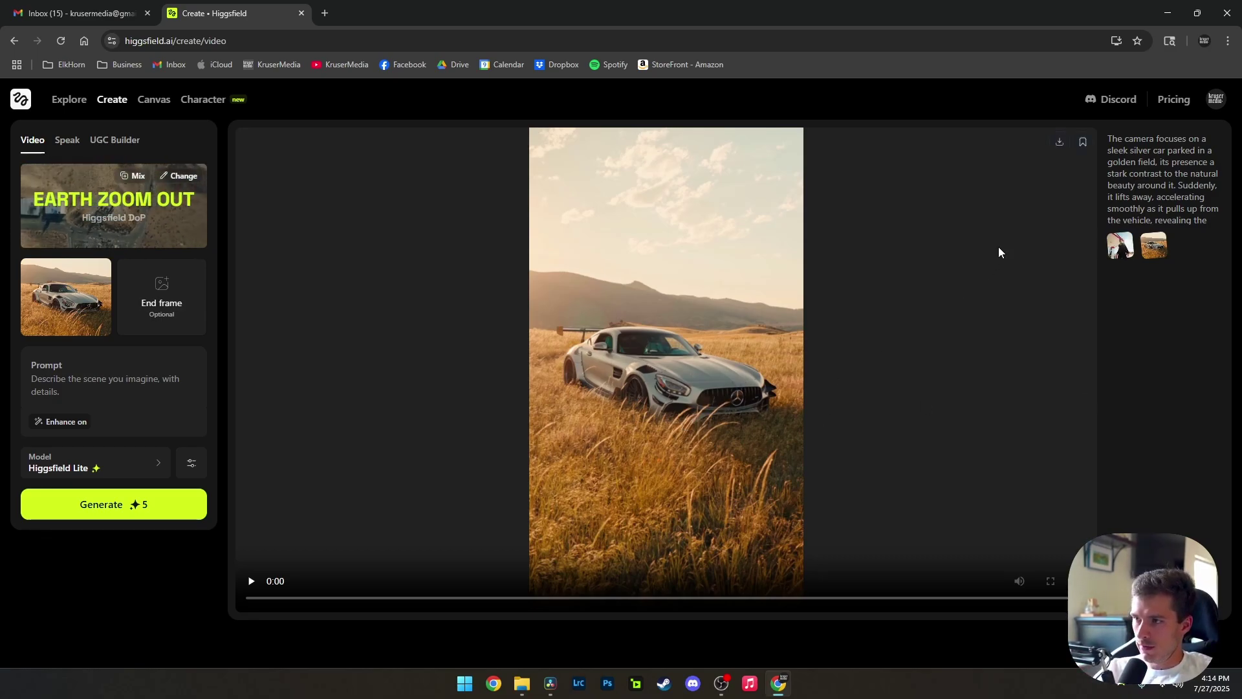
Download the generated Earth Zoom Out clip as a 17.4 MB MP4
click(1059, 149)
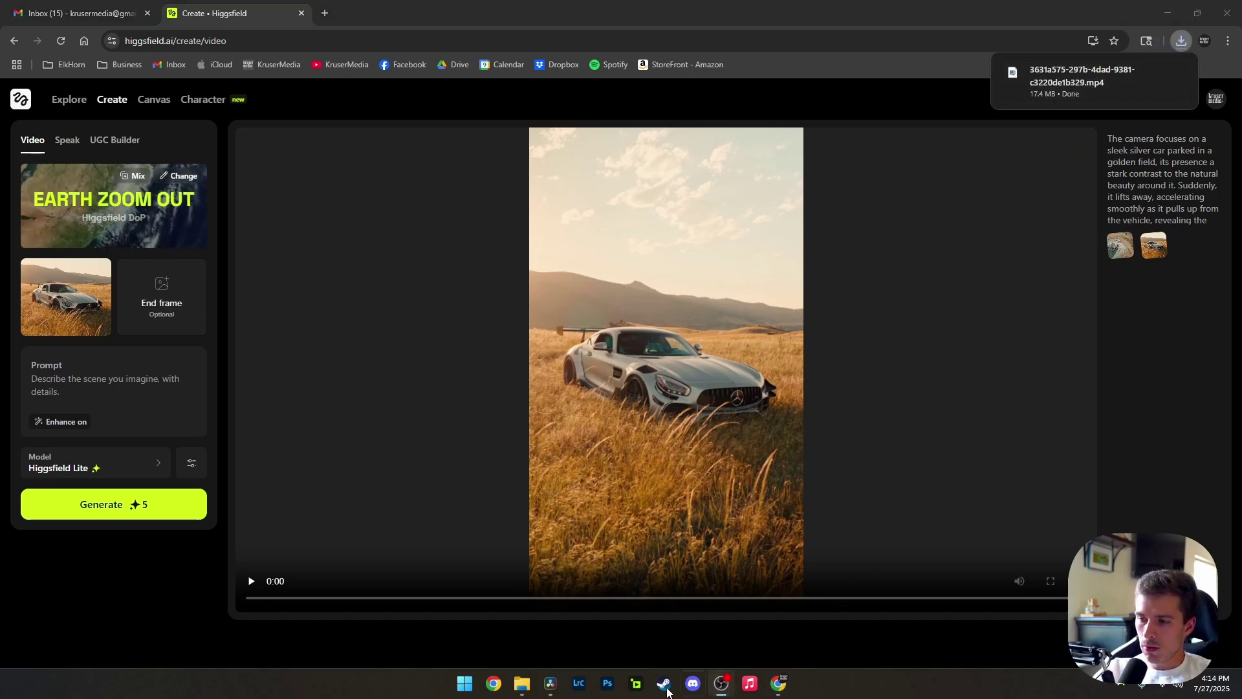
On Resolve's Edit page, import the downloaded Earth Zoom Out MP4 into the Media Pool
click(550, 683)
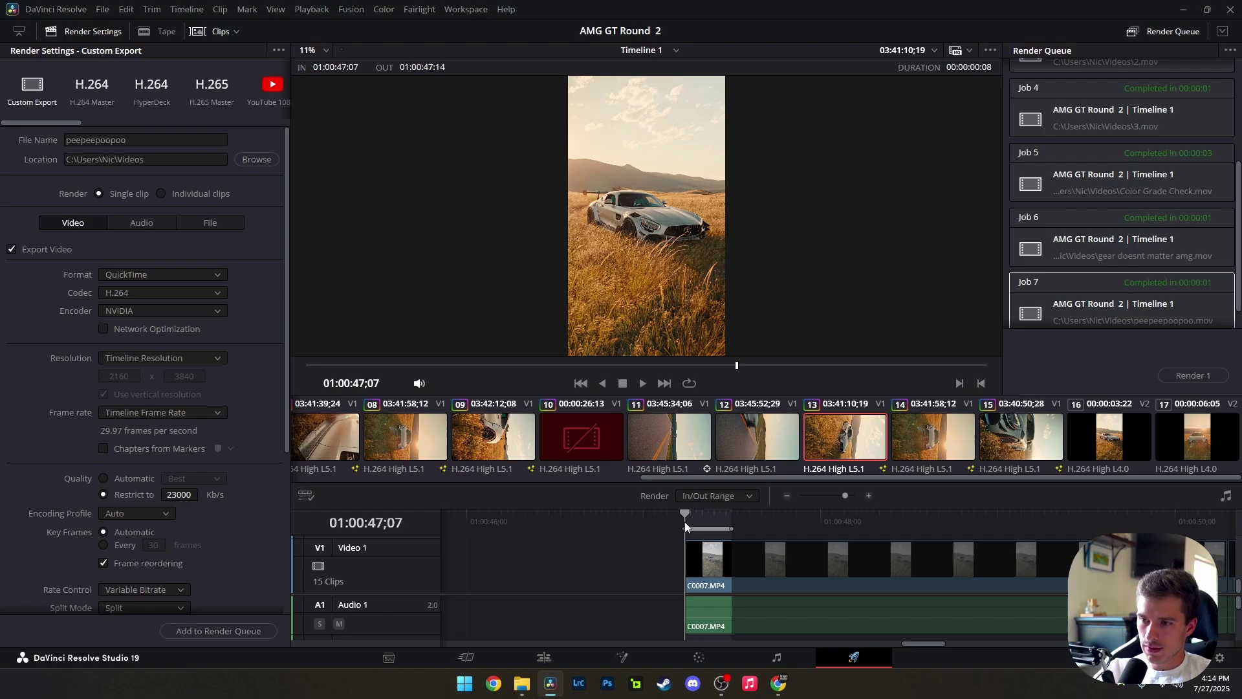
click(520, 659)
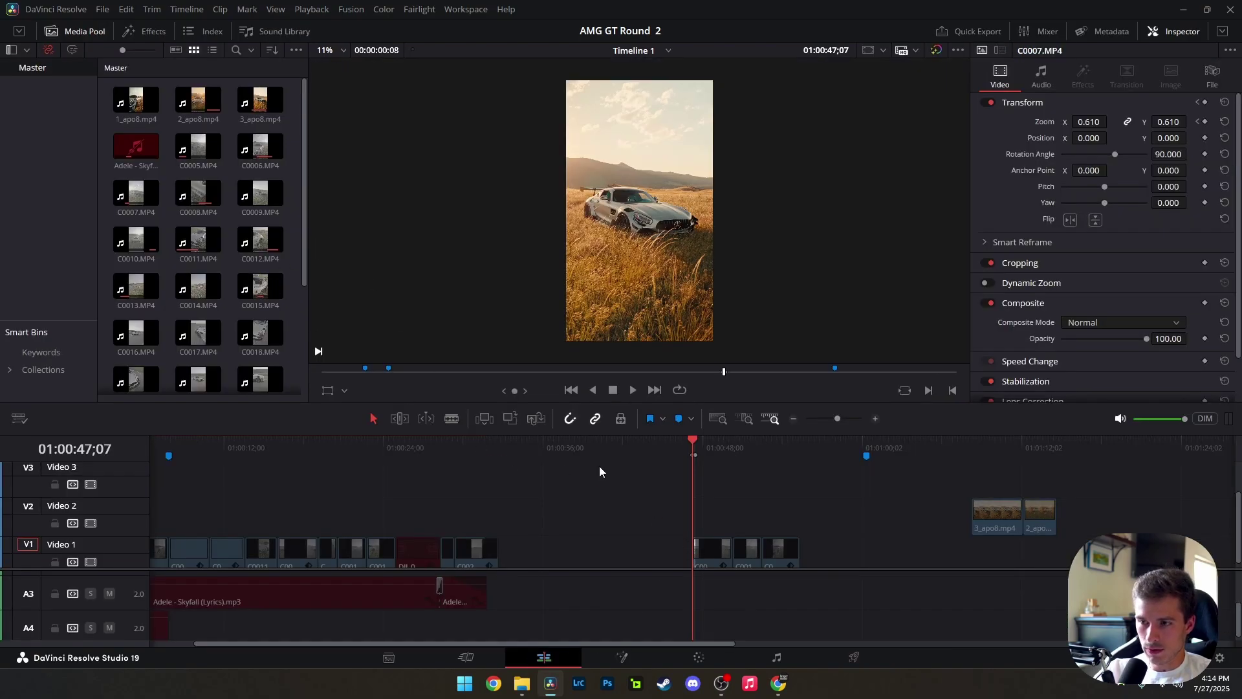
right_click(291, 215)
click(346, 348)
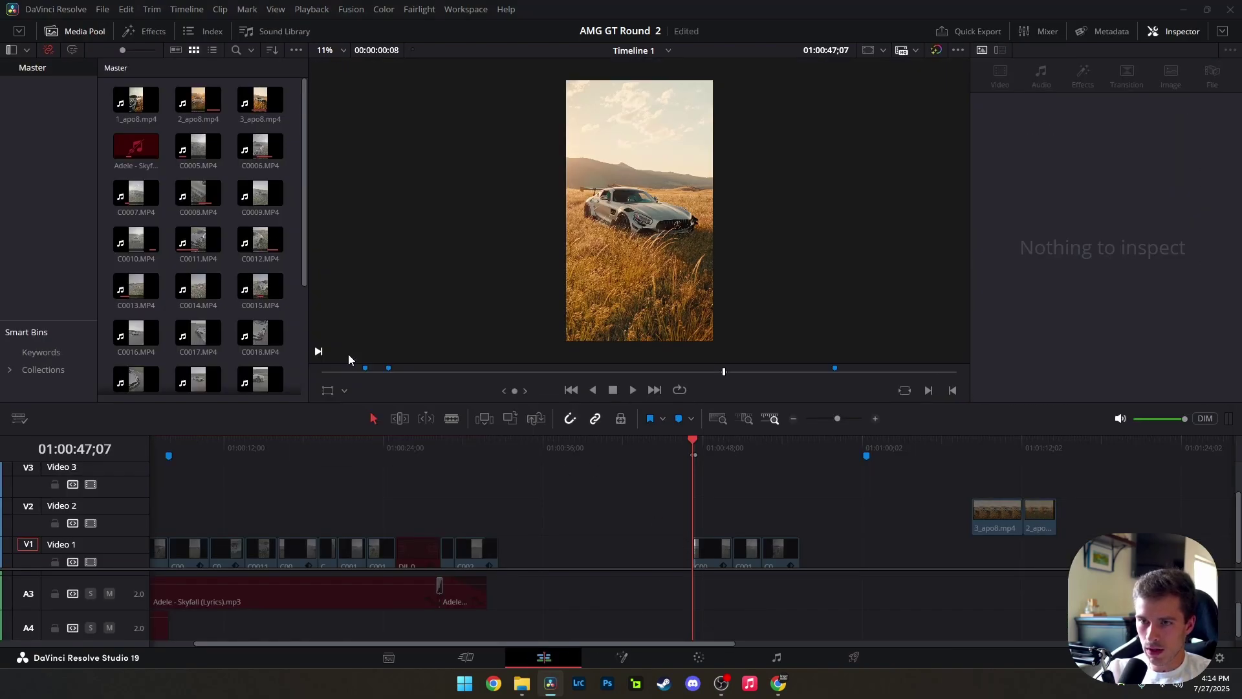
double_click(150, 130)
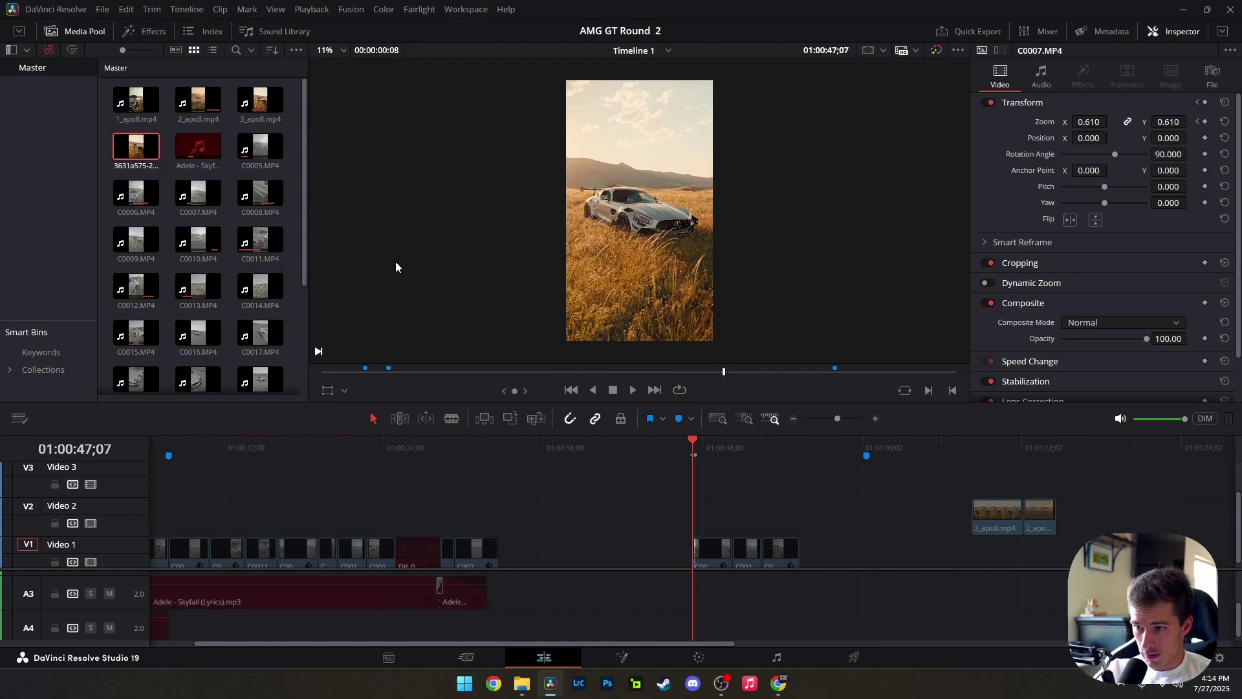
Place the Earth Zoom Out clip on Video 1 just before C0007 and preview it
click(650, 448)
scroll(696, 457, up, 3)
drag(136, 146, 329, 558)
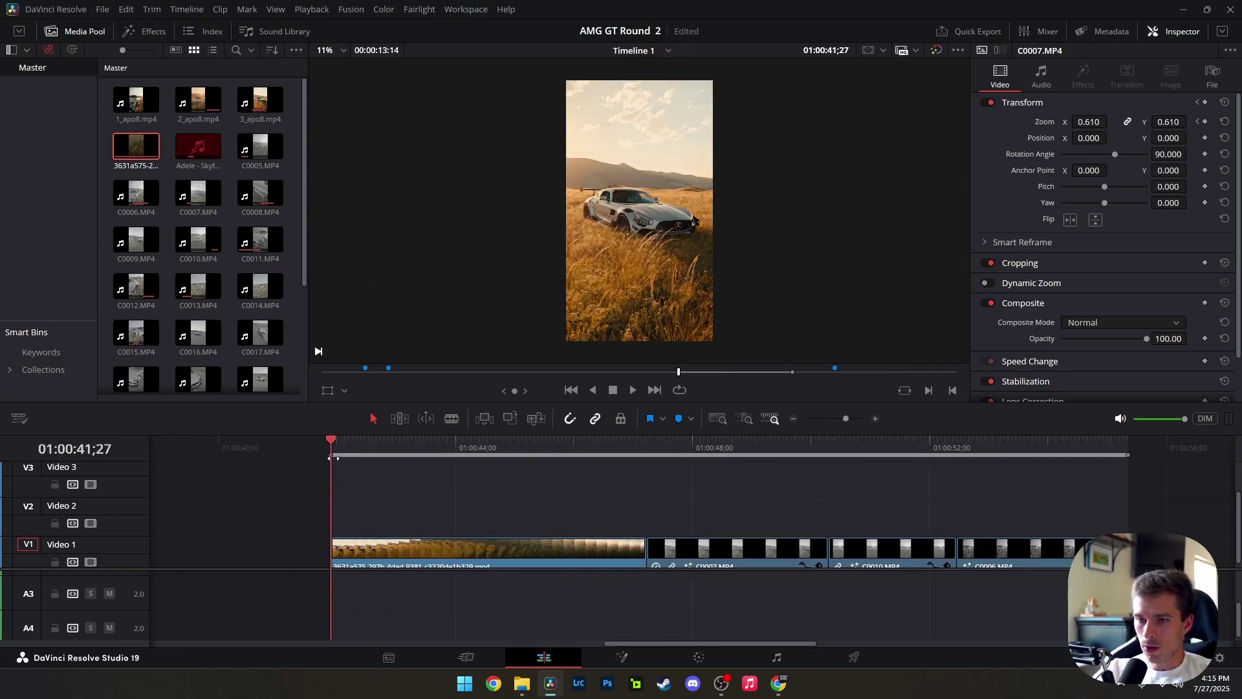
click(472, 565)
click(334, 442)
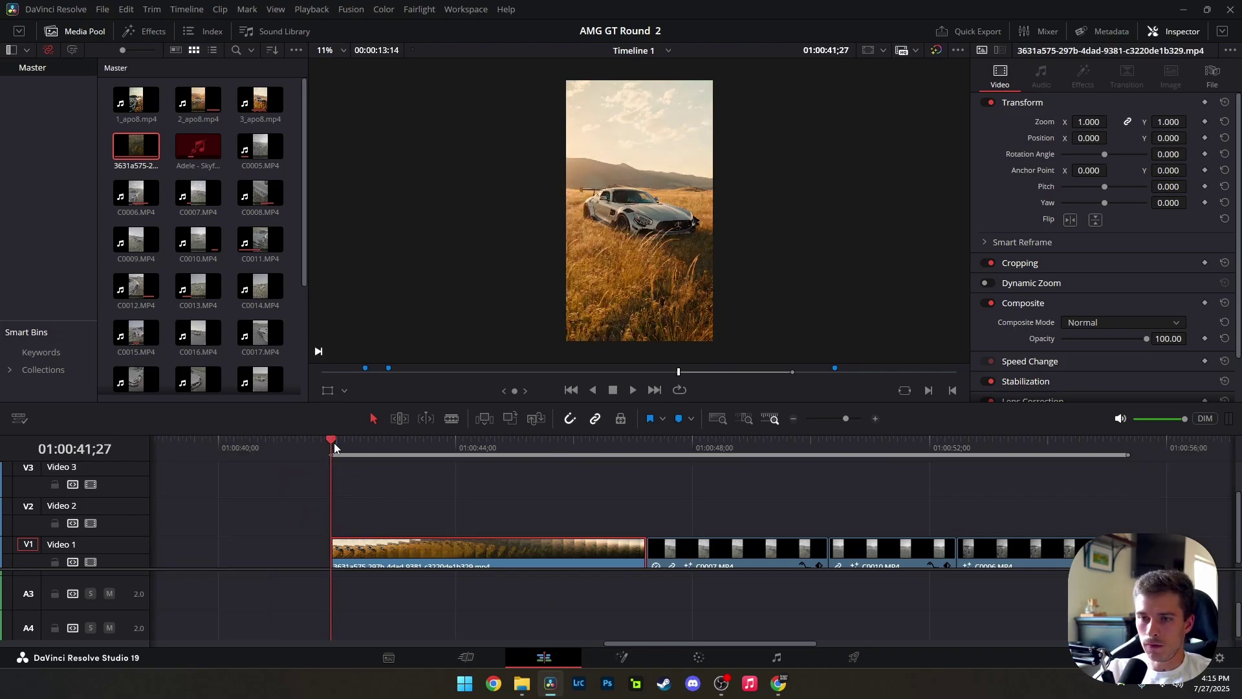
key(space)
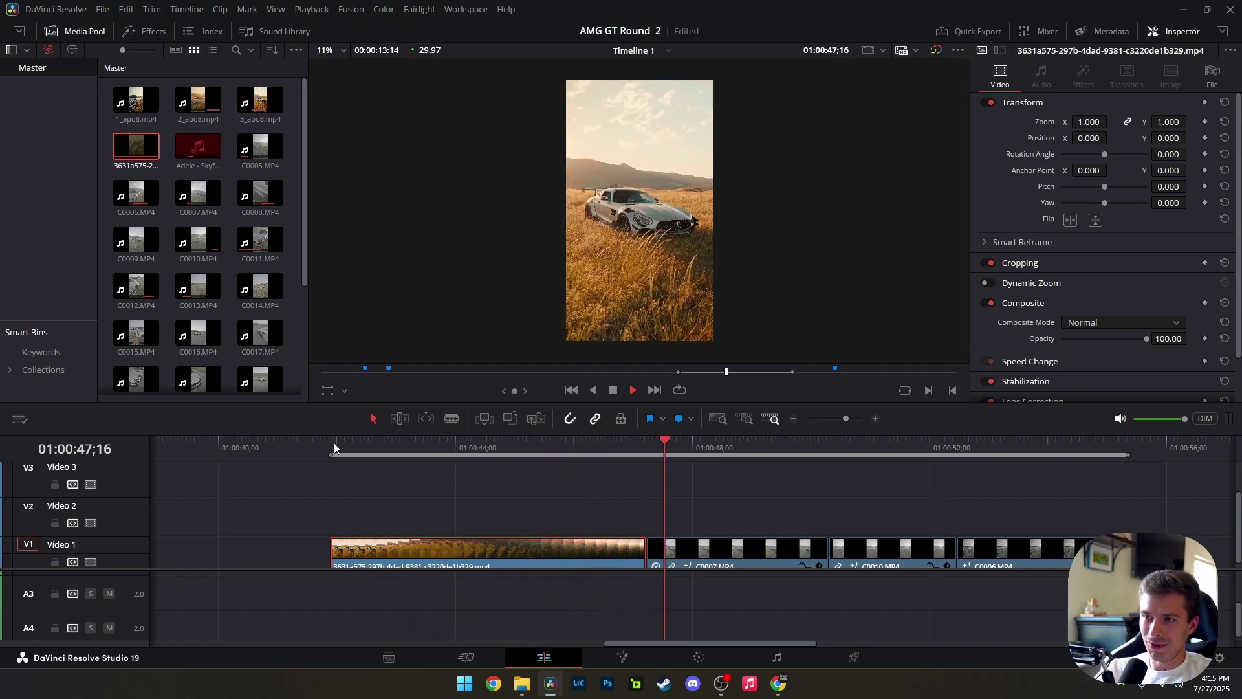
key(space)
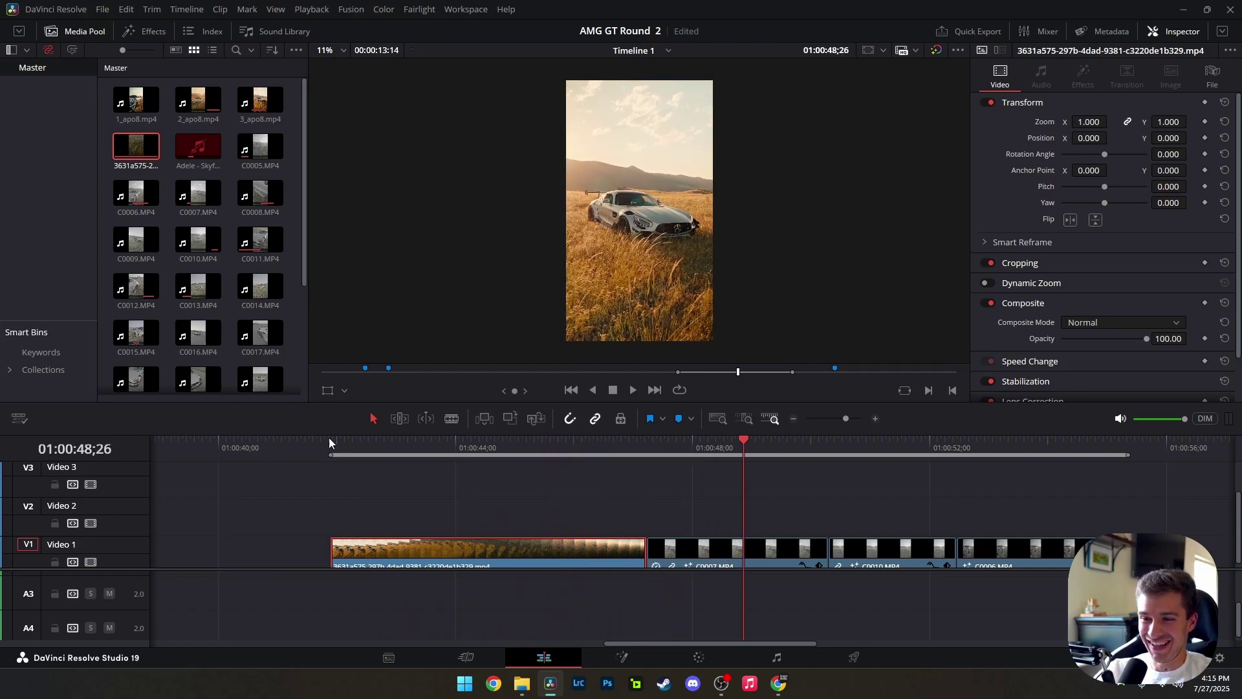
click(329, 439)
Speed the Earth Zoom Out clip up to 138% and slide it against C0007
scroll(647, 518, down, 1)
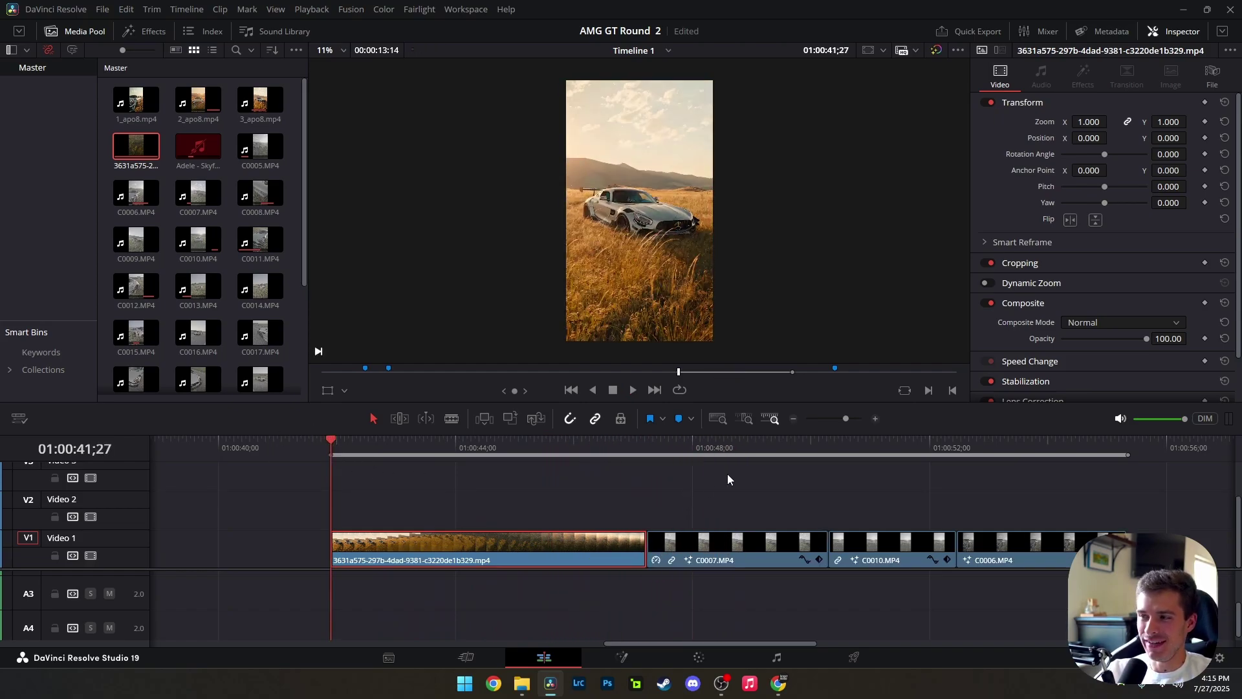
scroll(1123, 278, down, 2)
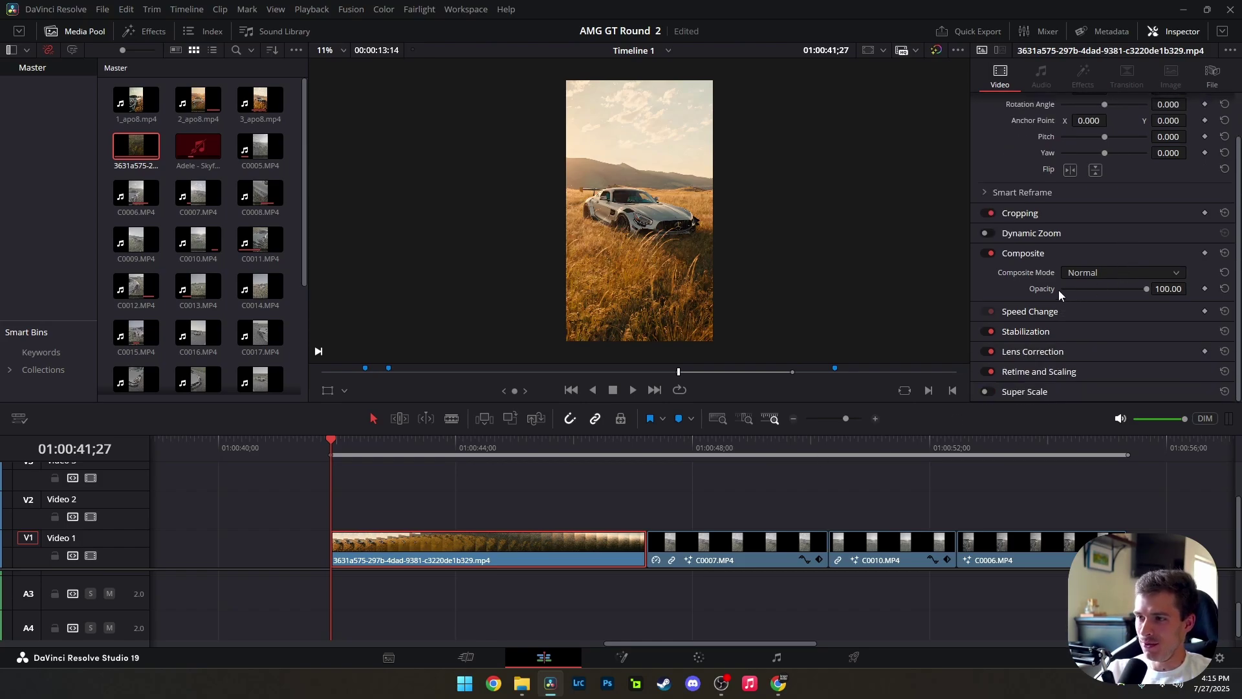
click(1042, 315)
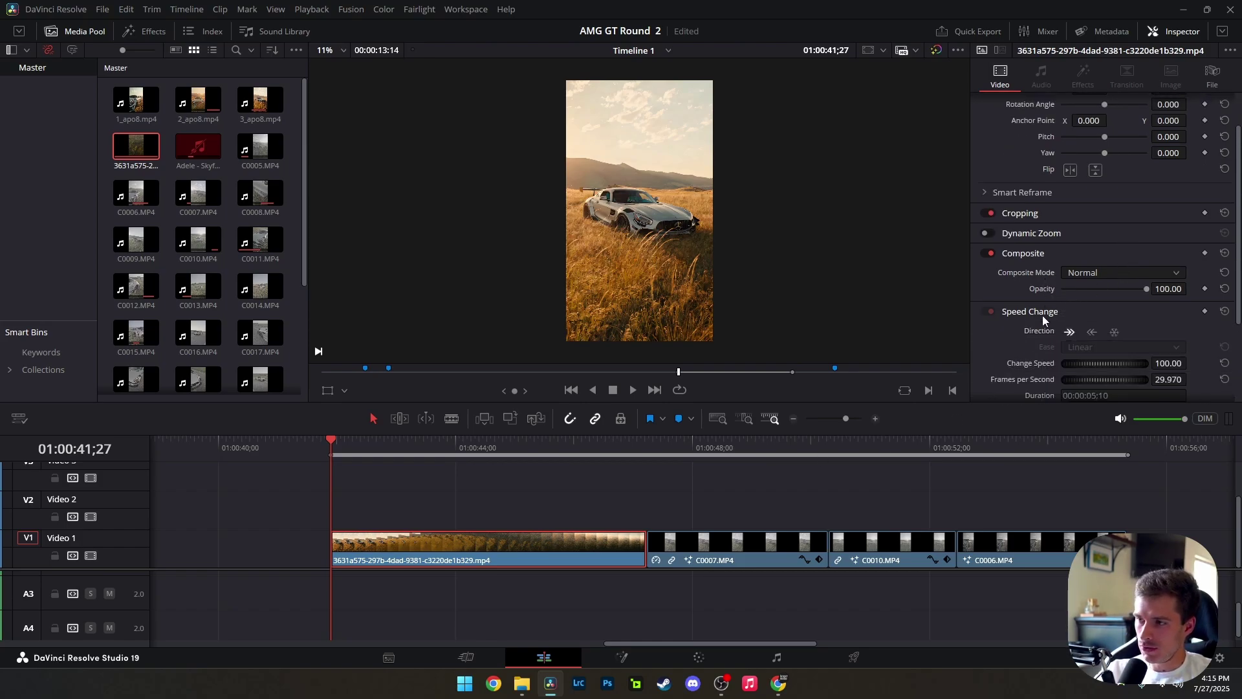
scroll(1096, 297, down, 1)
drag(1097, 327, 1122, 325)
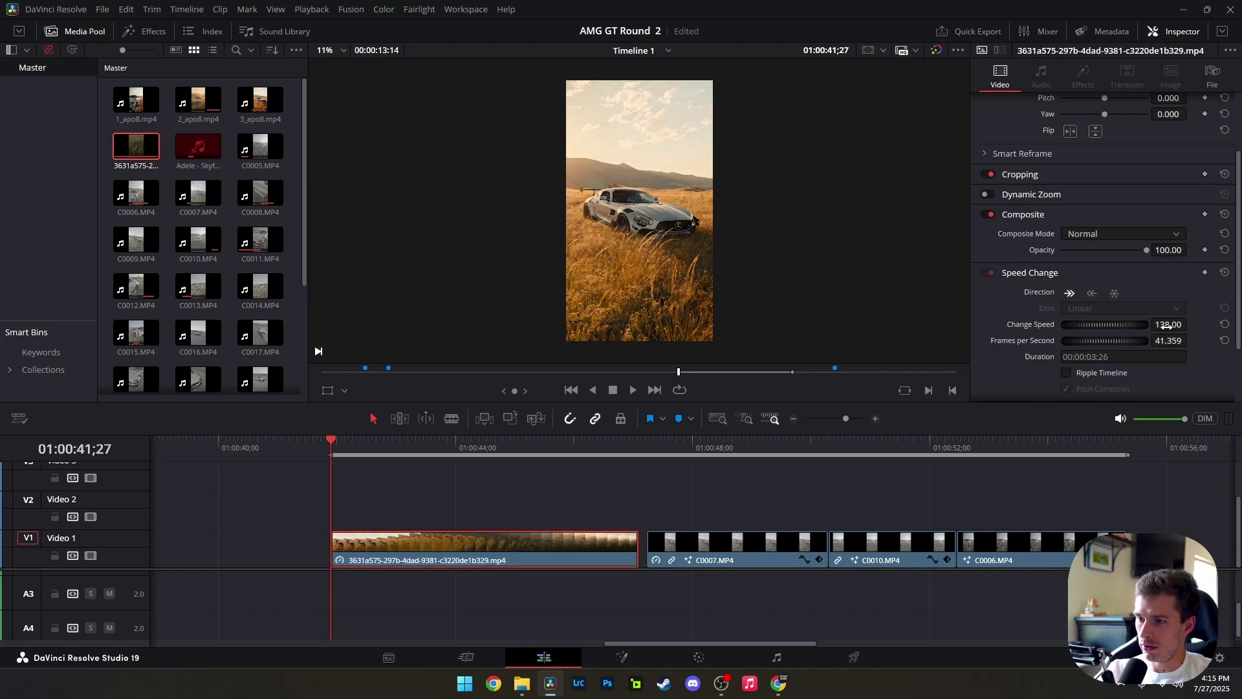
drag(541, 541, 587, 537)
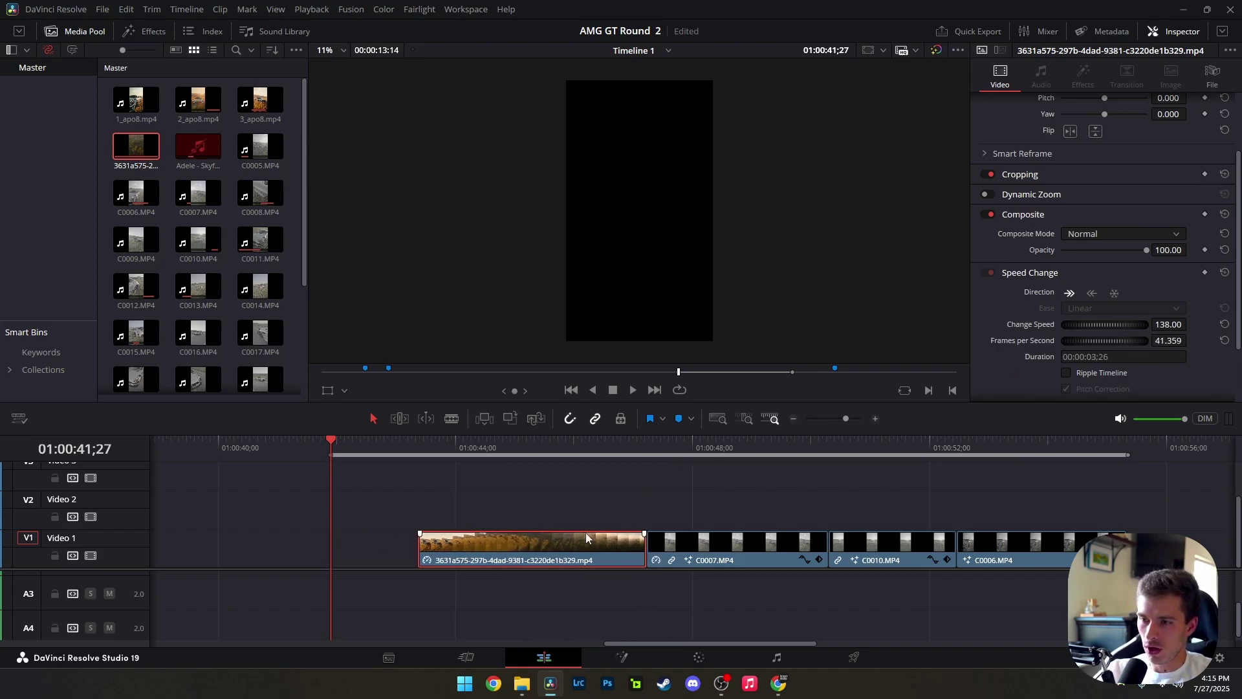
Preview the sped-up clip, then reverse its playback direction to -138%
click(421, 446)
key(space)
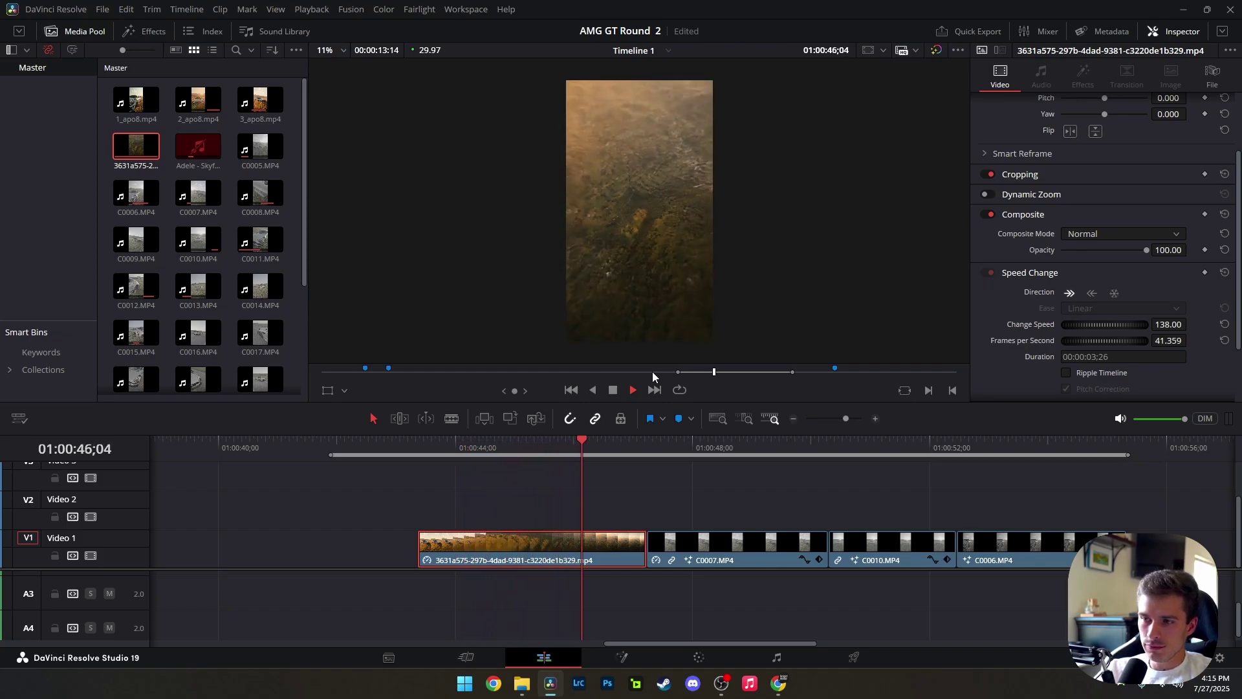
key(space)
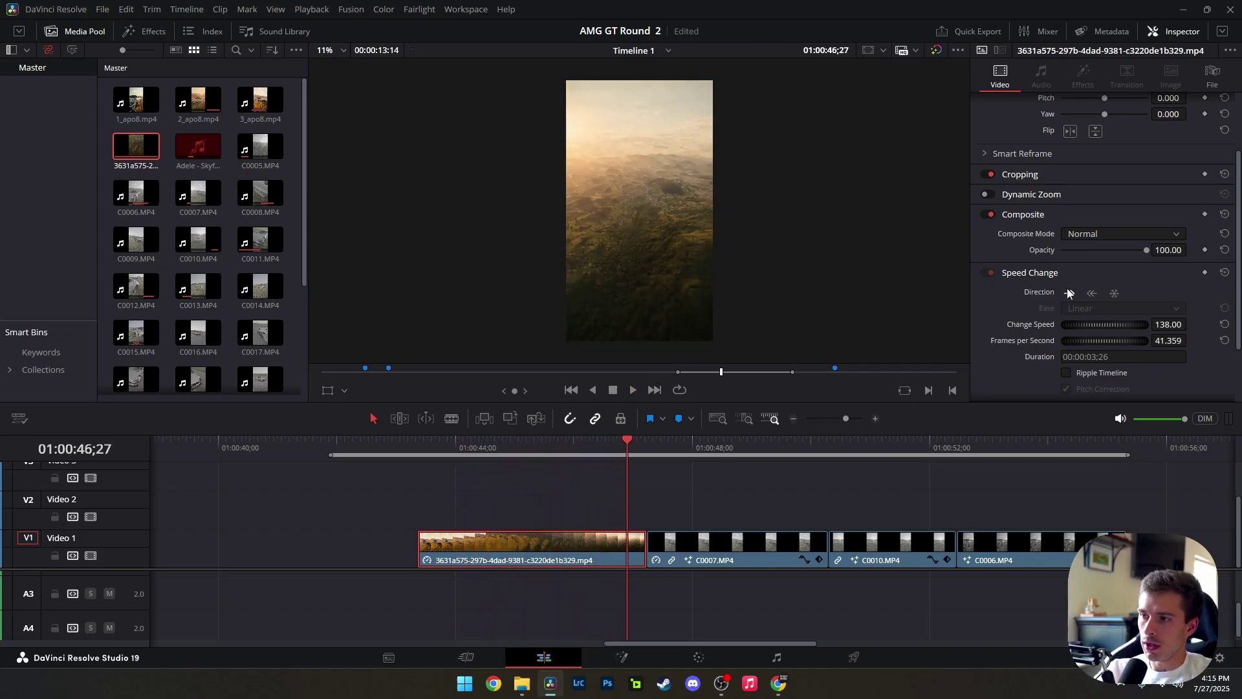
click(1092, 293)
click(417, 443)
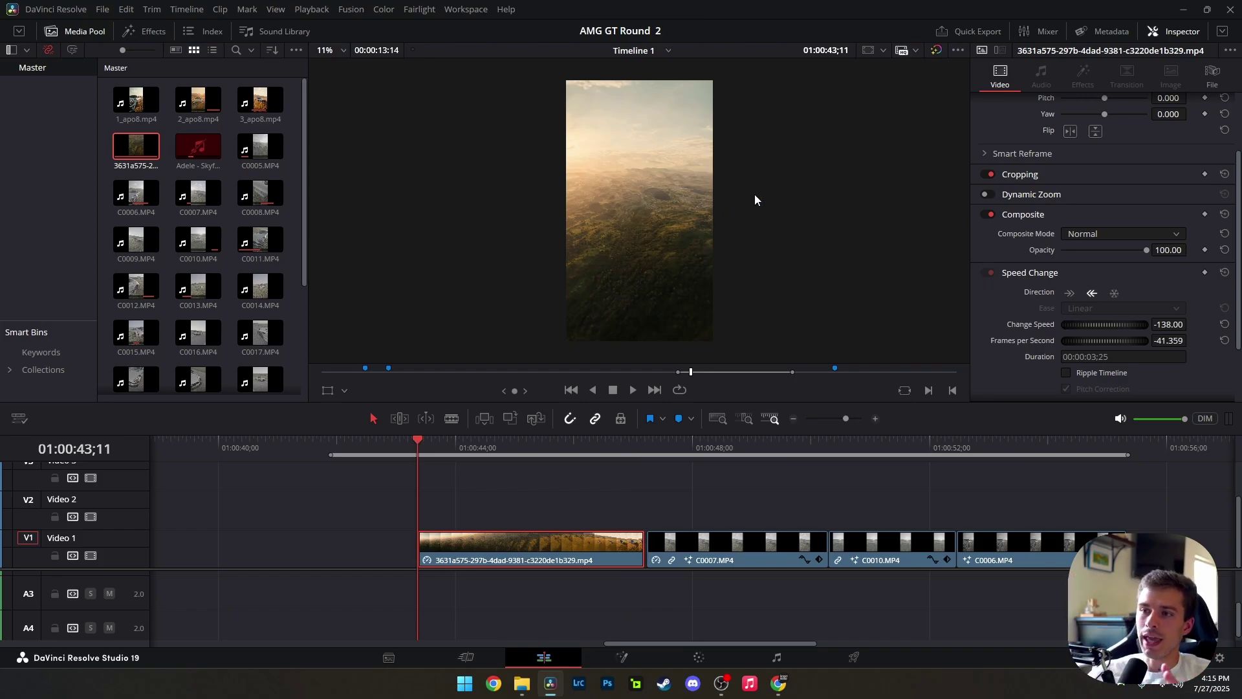
Zoom the timeline and play the reversed clip to check the gap before C0007
scroll(647, 222, up, 2)
scroll(647, 223, up, 4)
scroll(654, 193, down, 2)
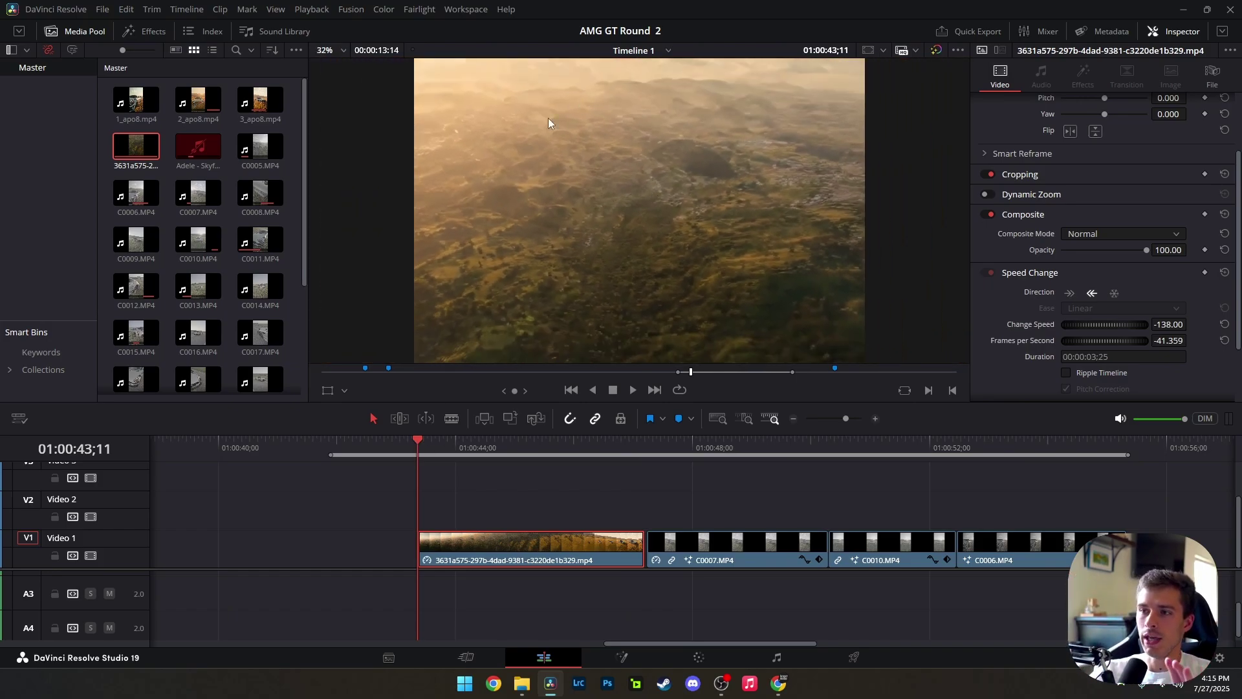
scroll(651, 174, down, 5)
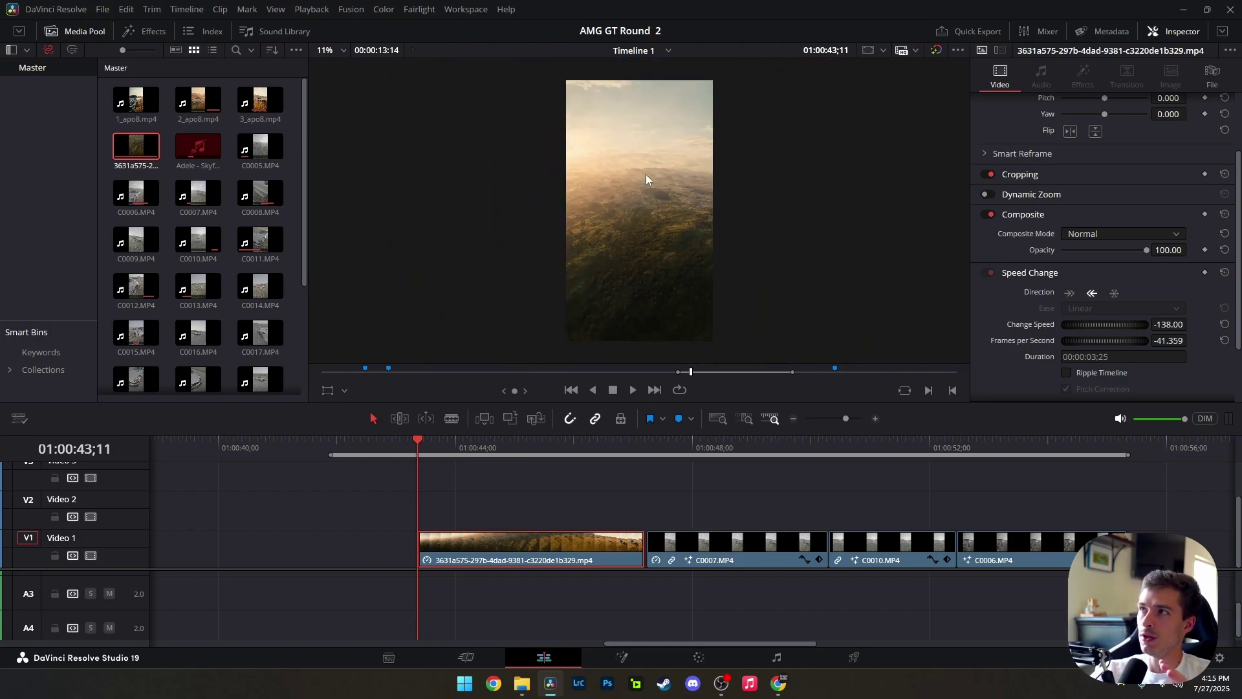
scroll(646, 173, up, 1)
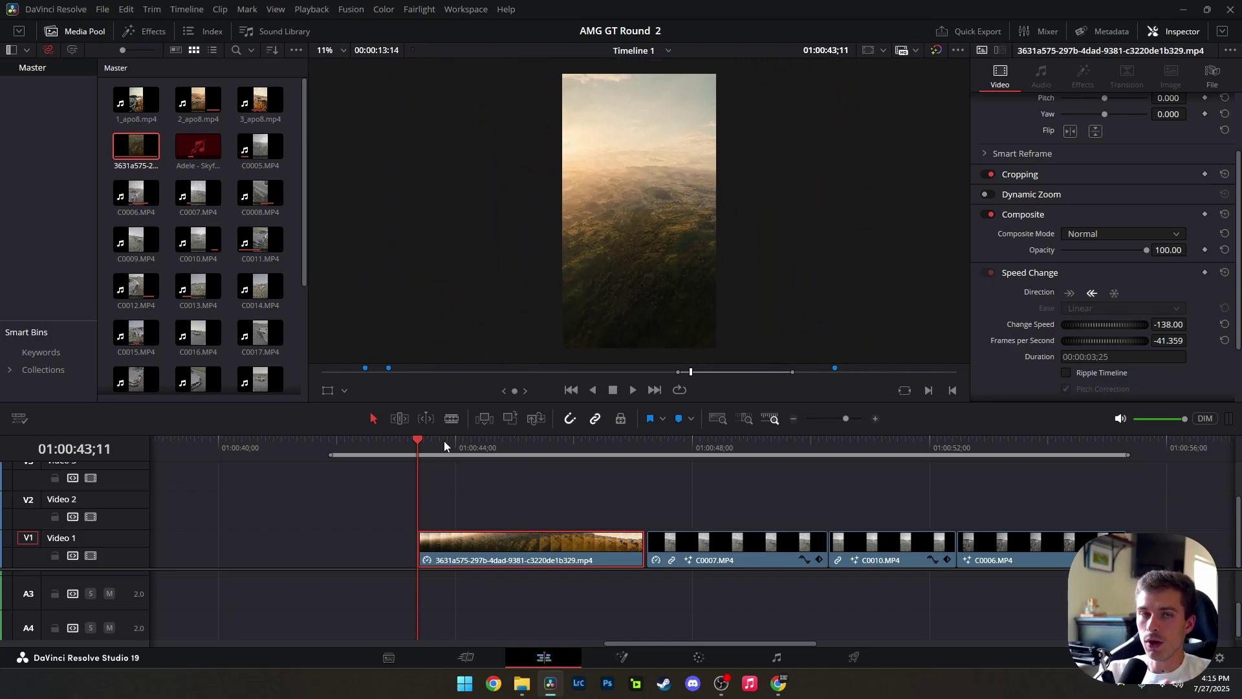
key(space)
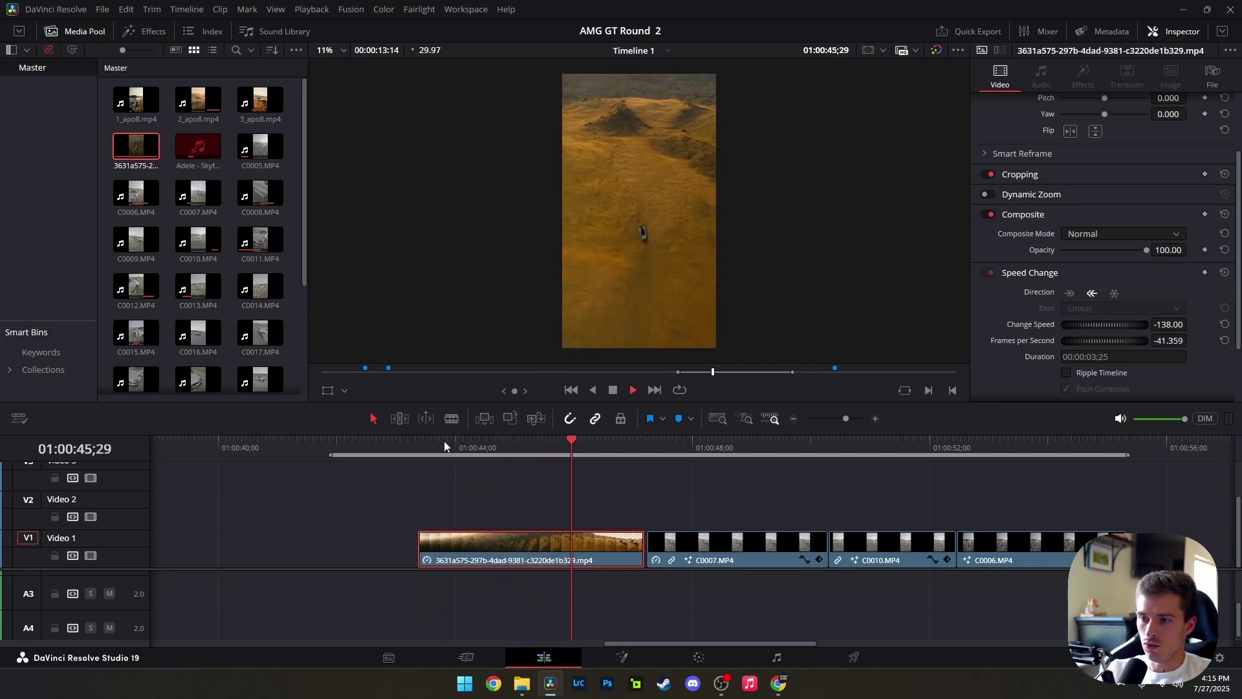
key(space)
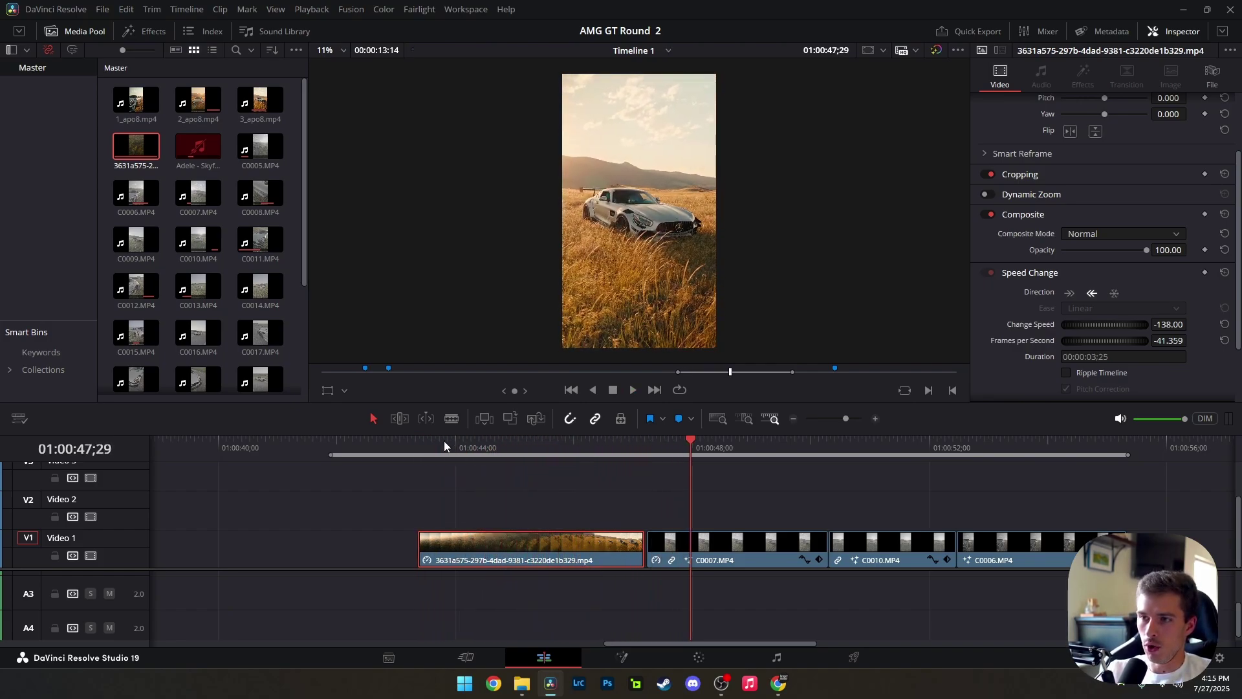
Nudge the reversed clip right to meet C0007 and replay it into the AMG GT shot
drag(600, 548, 605, 546)
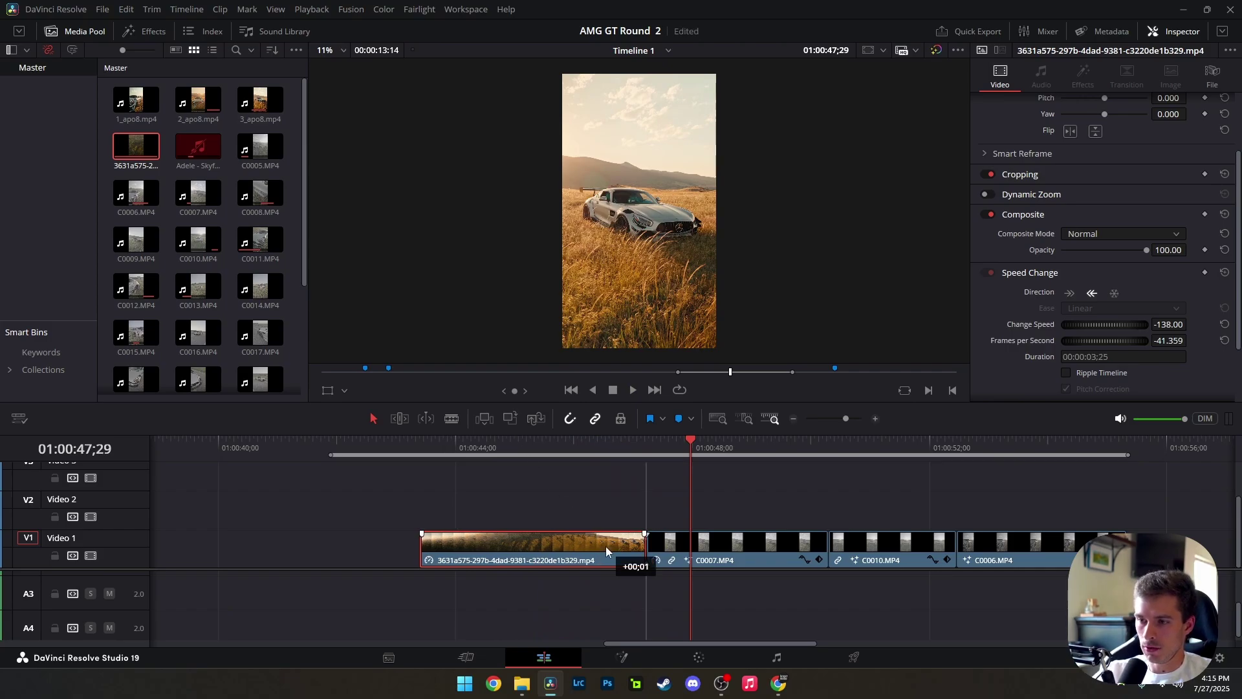
click(627, 448)
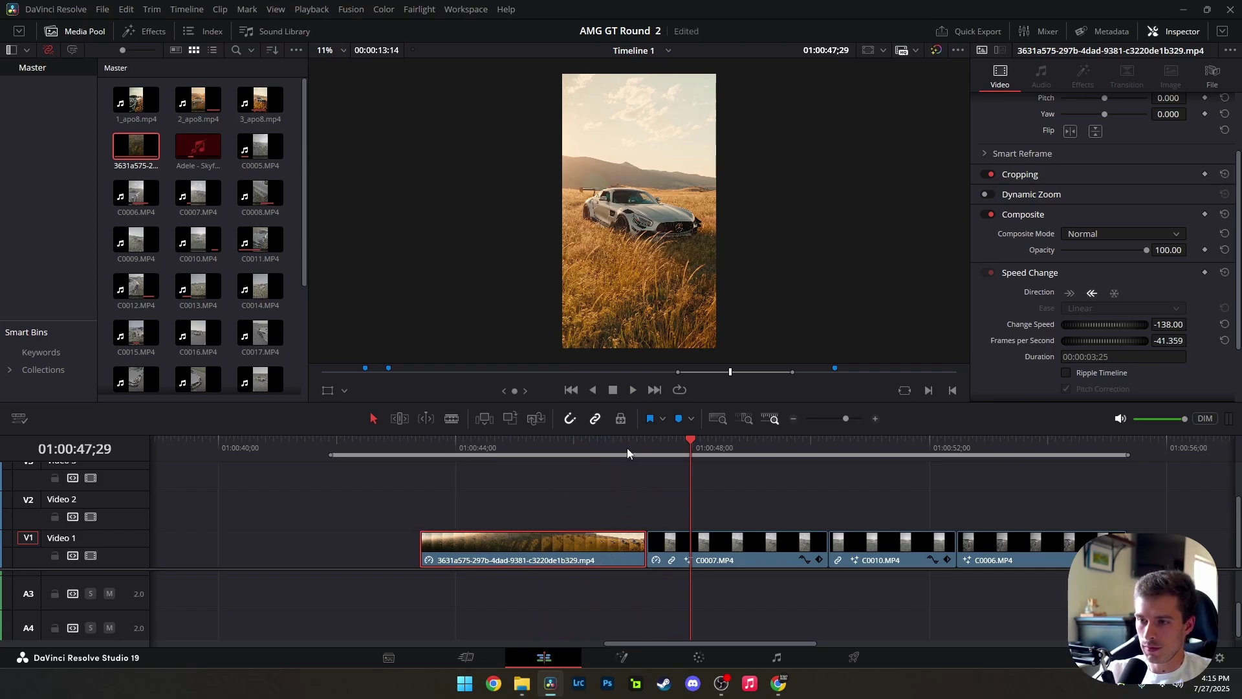
click(422, 440)
key(space)
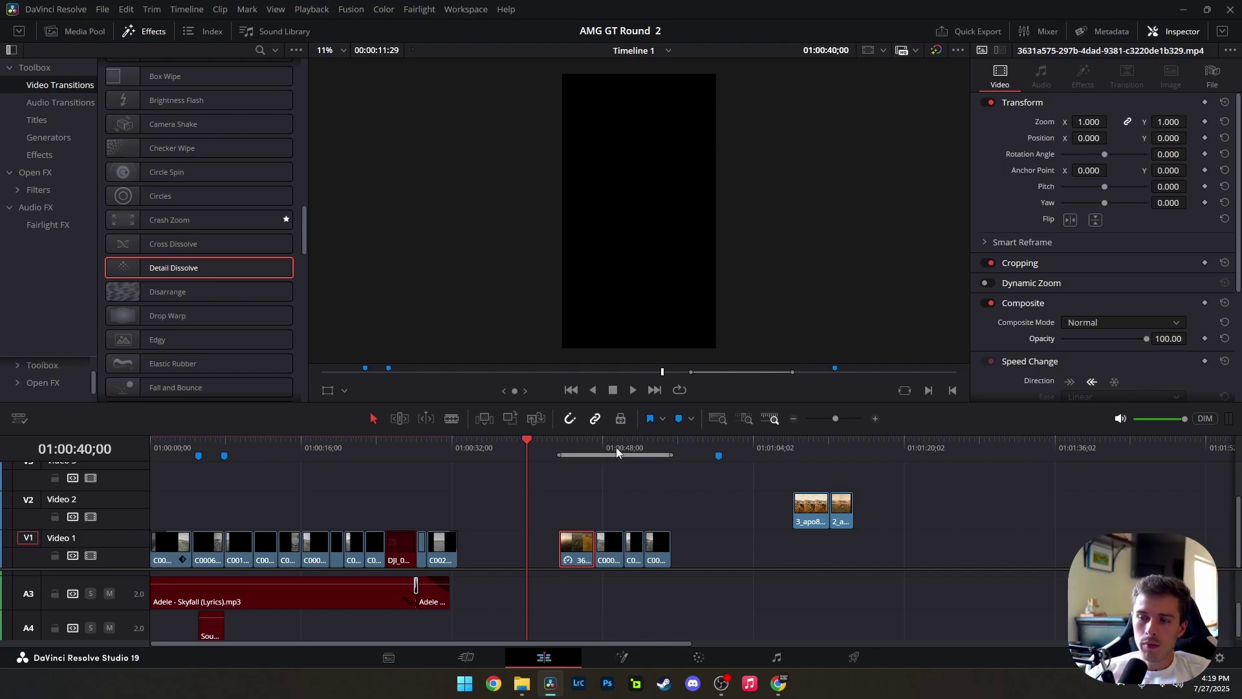
click(560, 446)
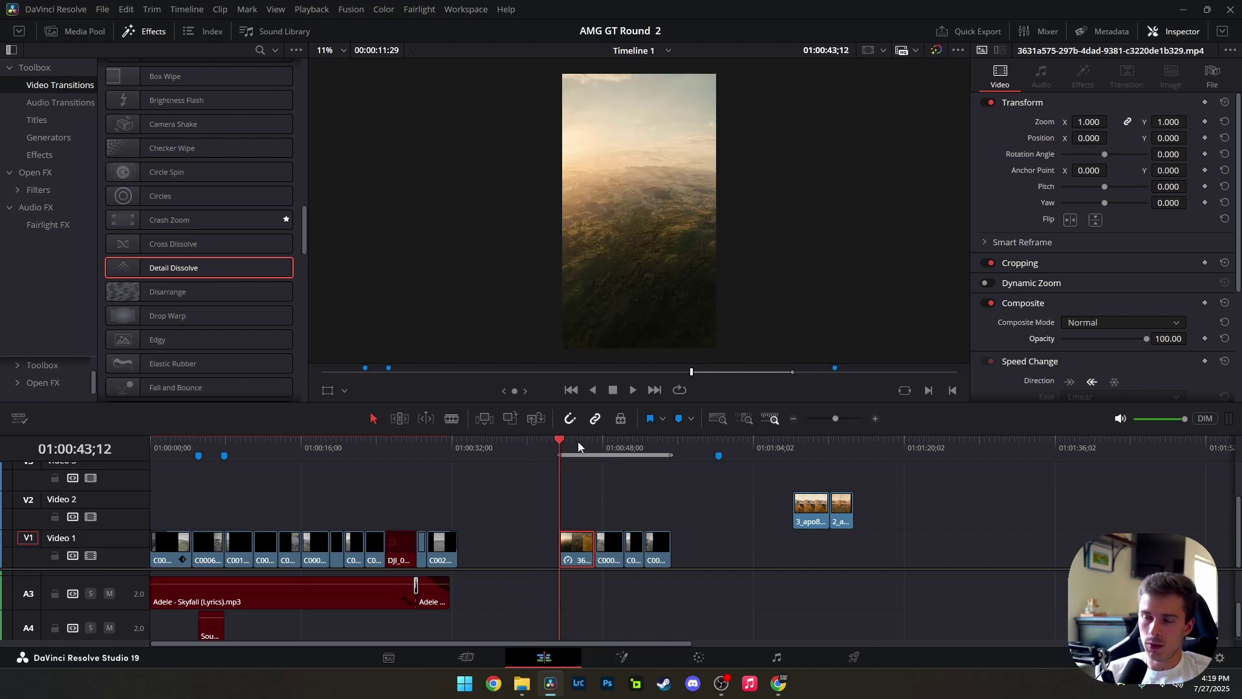